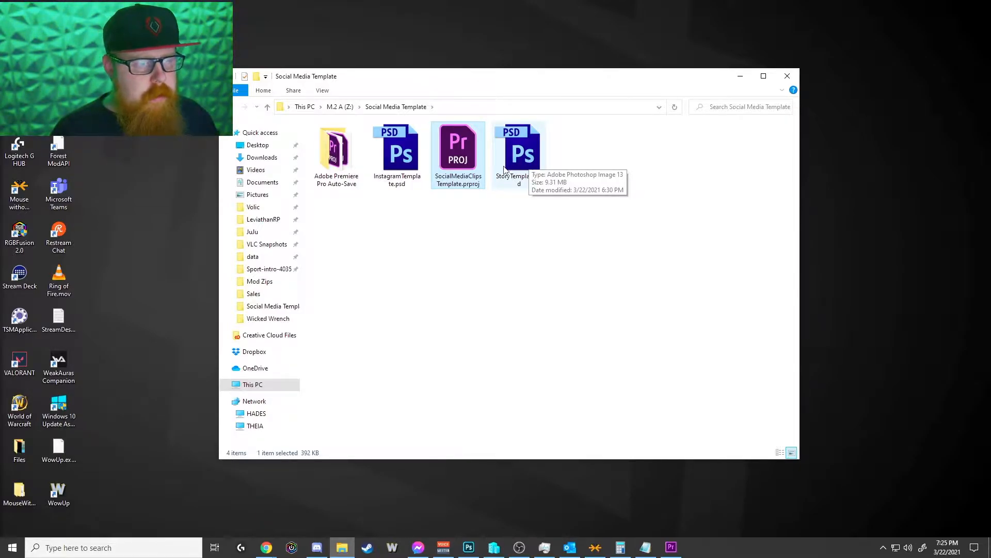
Step: Open InstagramTemplate.psd from the Social Media Template folder and read the instructions and guide labels on the image
{"action": "double_click", "coordinate": [411, 157]}
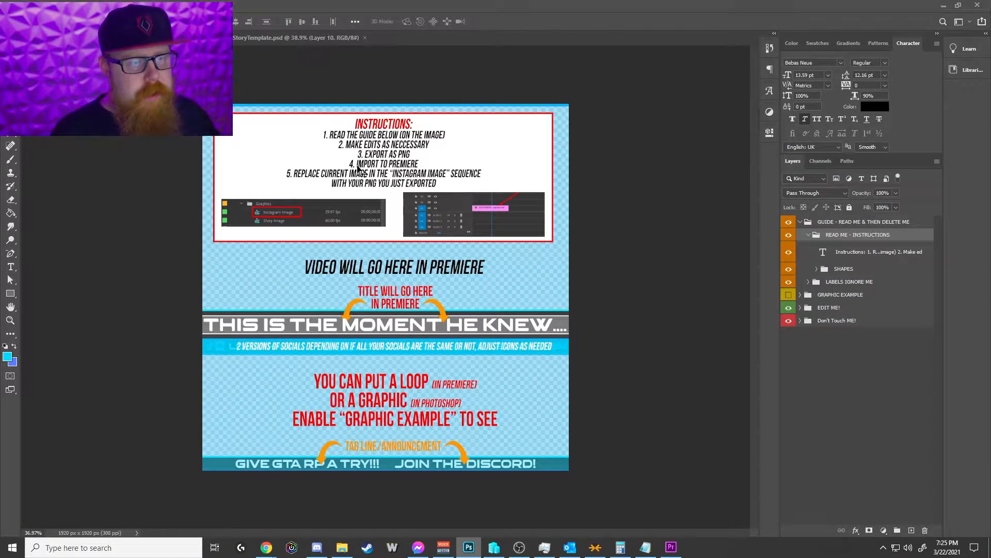
{"action": "scroll", "coordinate": [355, 196], "scroll_direction": "up", "scroll_amount": 4}
{"action": "scroll", "coordinate": [402, 213], "scroll_direction": "up", "scroll_amount": 3}
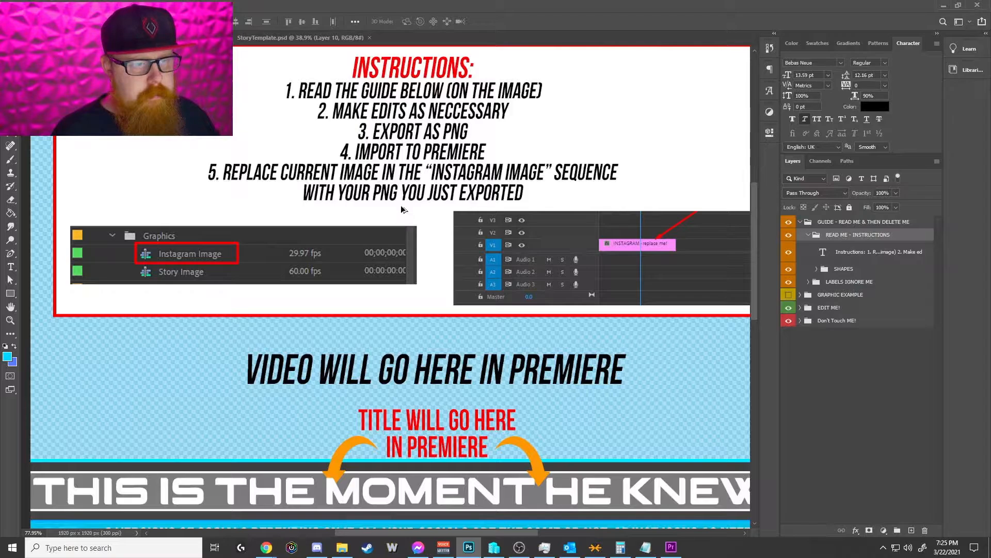
{"action": "scroll", "coordinate": [402, 211], "scroll_direction": "down", "scroll_amount": 1}
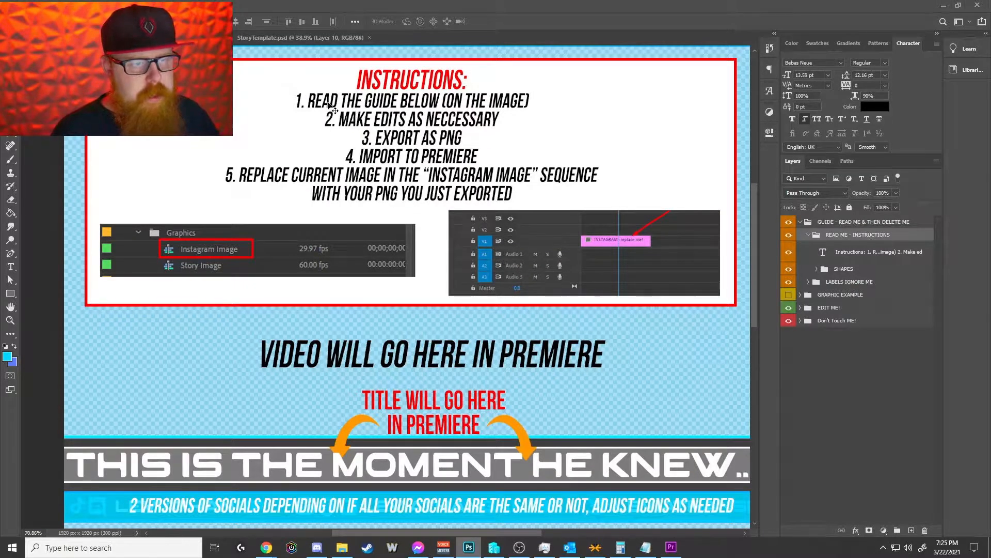
{"action": "scroll", "coordinate": [444, 258], "scroll_direction": "down", "scroll_amount": 2}
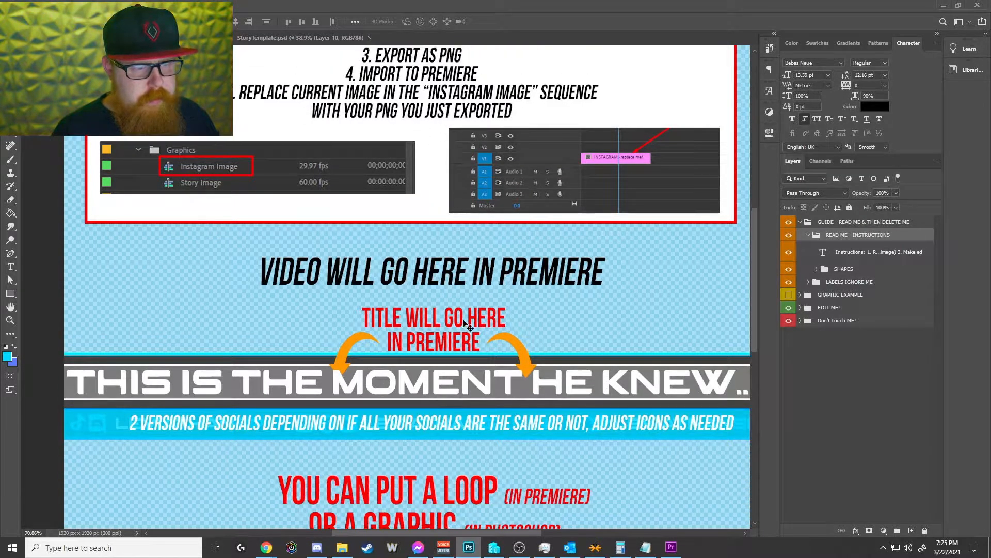
{"action": "scroll", "coordinate": [465, 310], "scroll_direction": "up", "scroll_amount": 2}
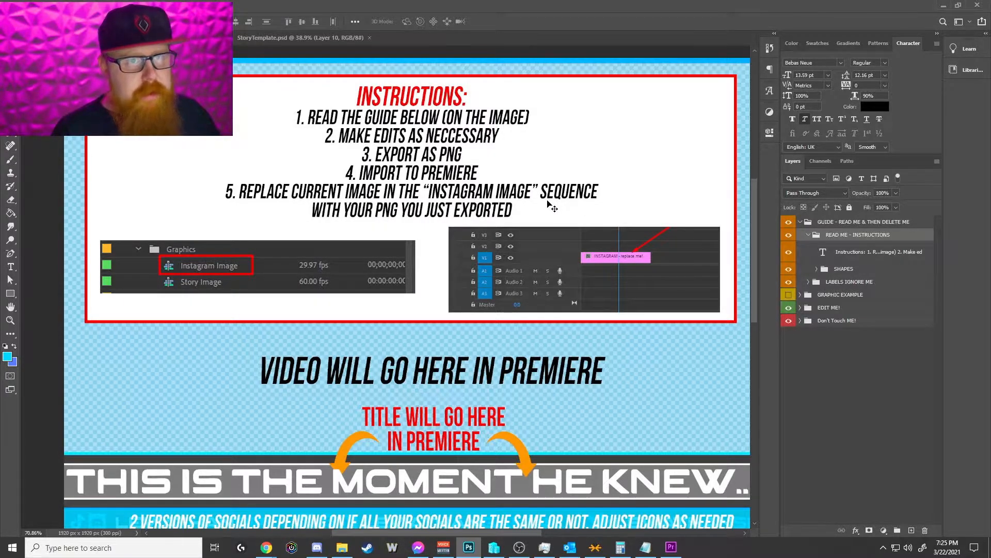
{"action": "scroll", "coordinate": [546, 206], "scroll_direction": "down", "scroll_amount": 4}
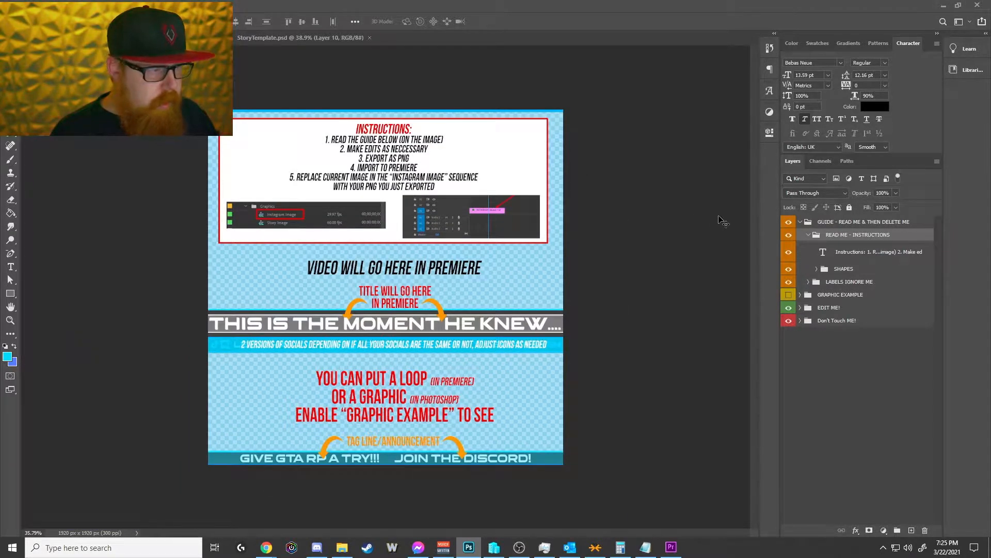
Step: Hide the READ ME - INSTRUCTIONS group and collapse the GUIDE - READ ME & THEN DELETE ME group
{"action": "left_click", "coordinate": [799, 224]}
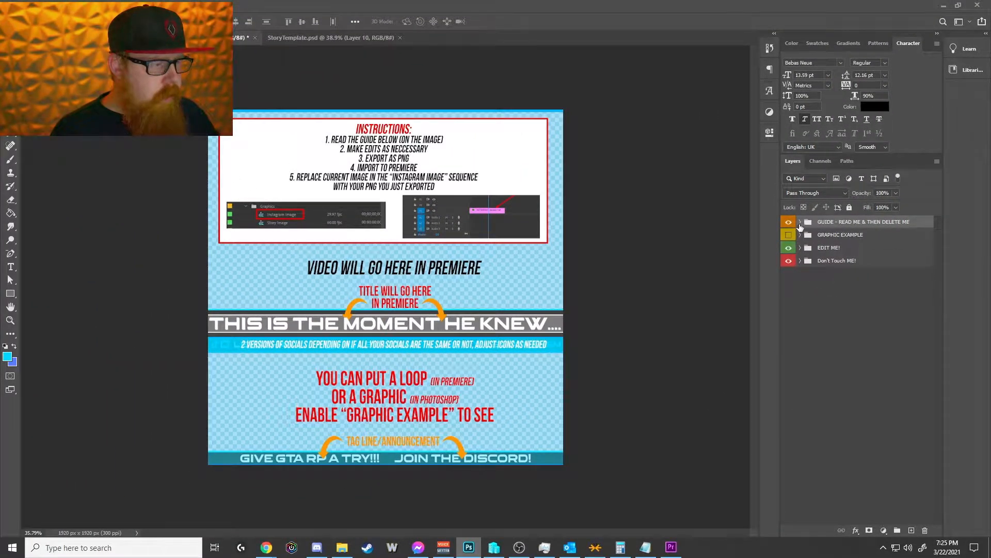
{"action": "left_click", "coordinate": [800, 222]}
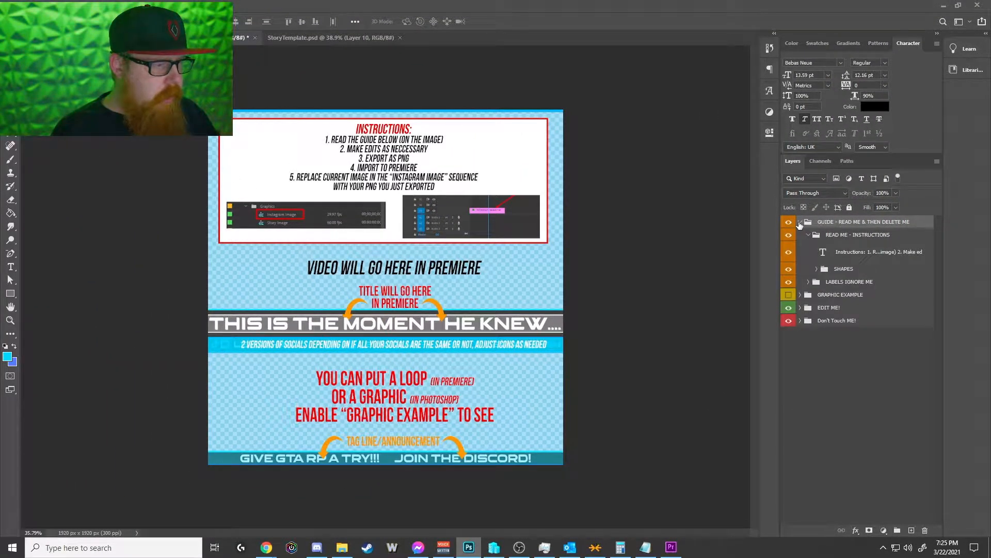
{"action": "left_click", "coordinate": [800, 223]}
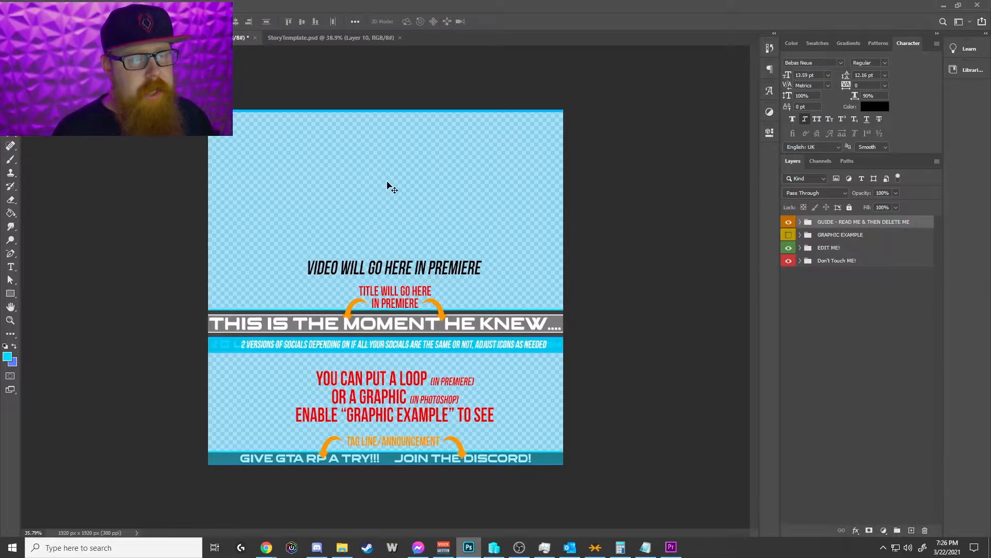
{"action": "left_click", "coordinate": [819, 286]}
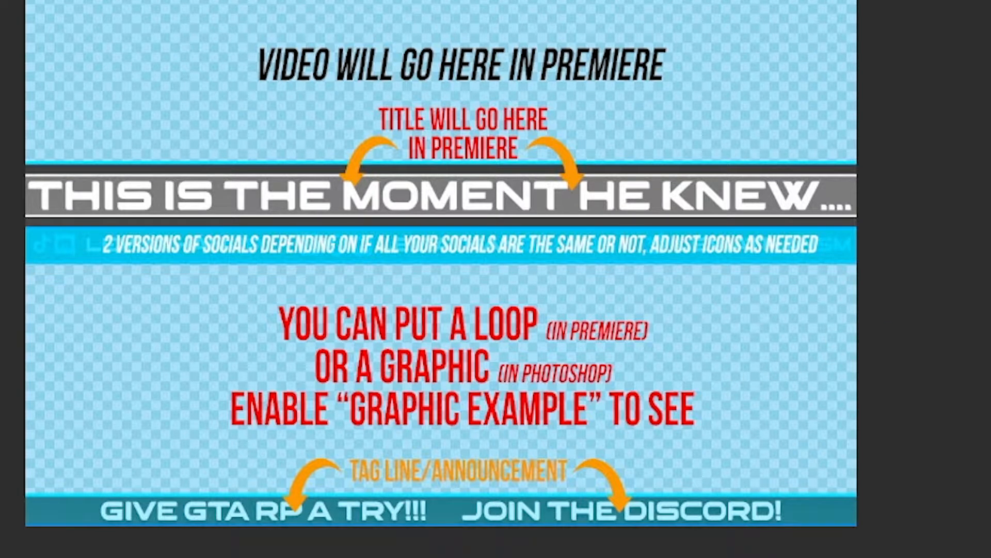
Step: Hide the GUIDE group and preview the GRAPHIC EXAMPLE group on the canvas before hiding it again
{"action": "left_click", "coordinate": [787, 236]}
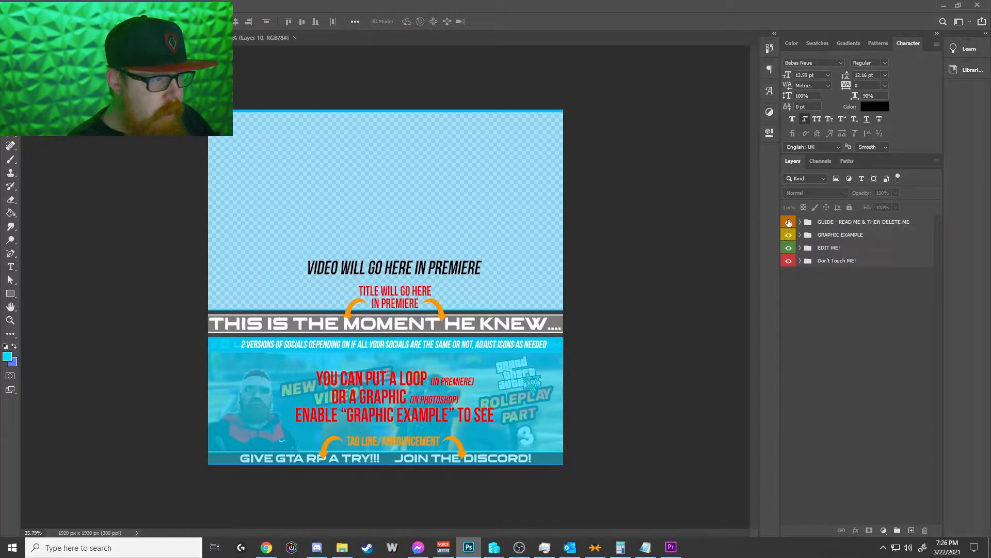
{"action": "left_click", "coordinate": [789, 222]}
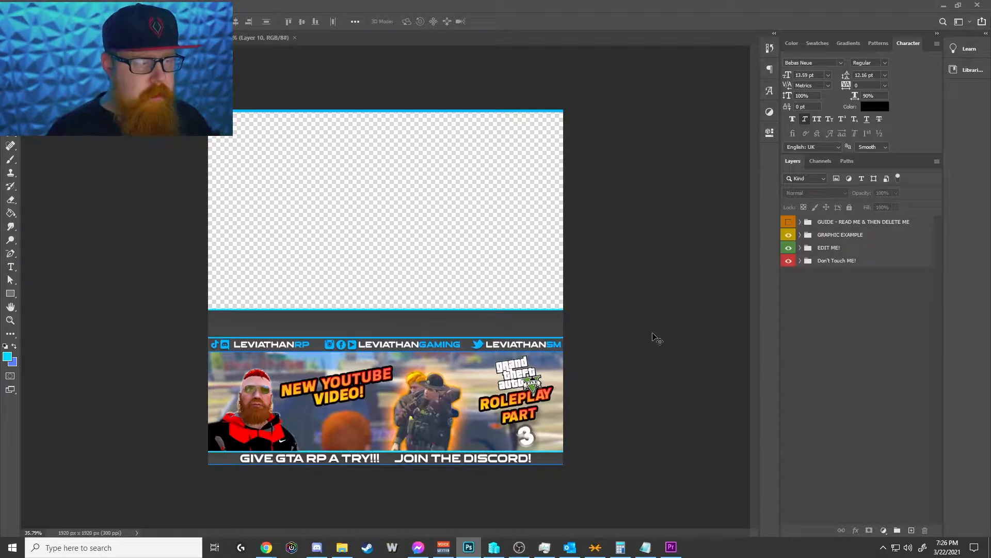
{"action": "left_click", "coordinate": [789, 236]}
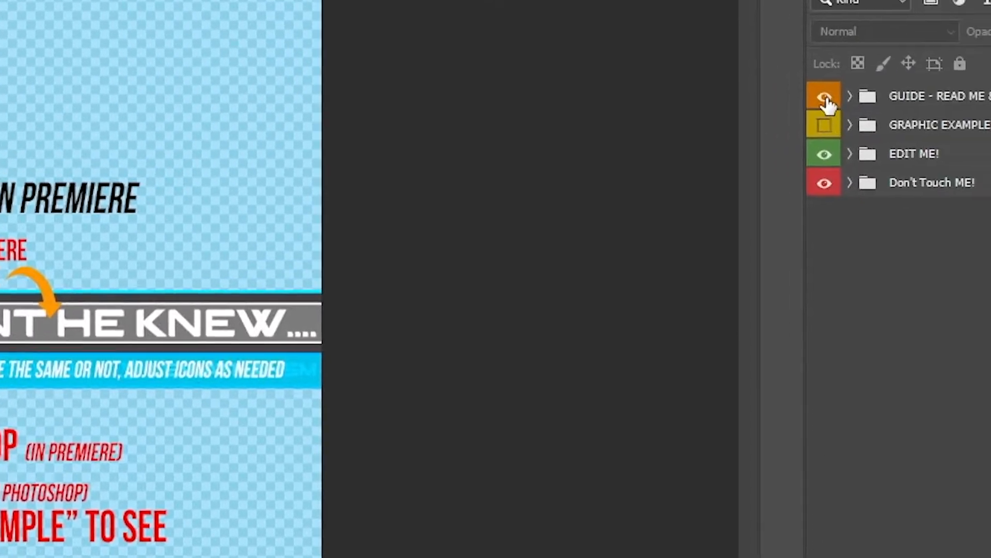
{"action": "left_click", "coordinate": [825, 98]}
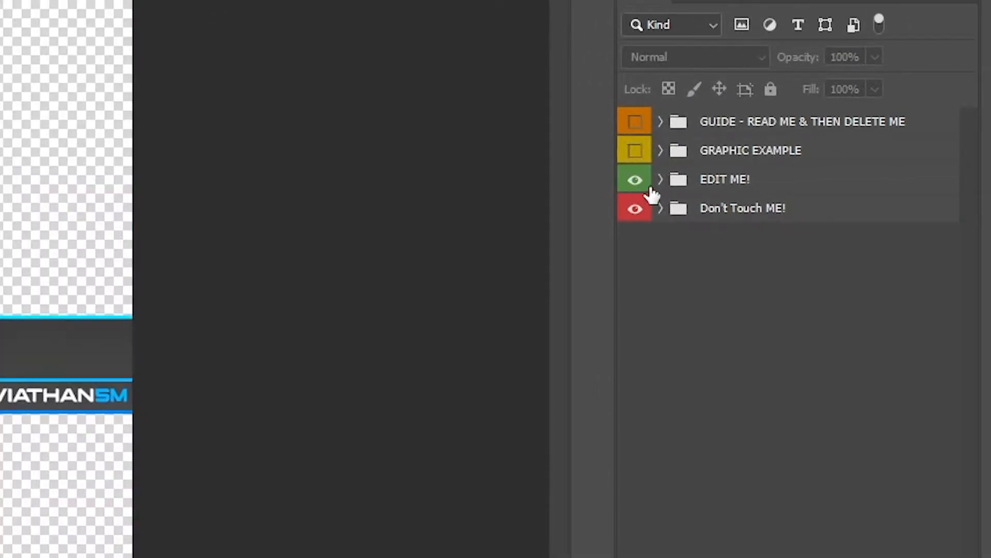
Step: Expand the EDIT ME! group and show the Same Name socials version instead of Different Name Socials
{"action": "left_click", "coordinate": [660, 180]}
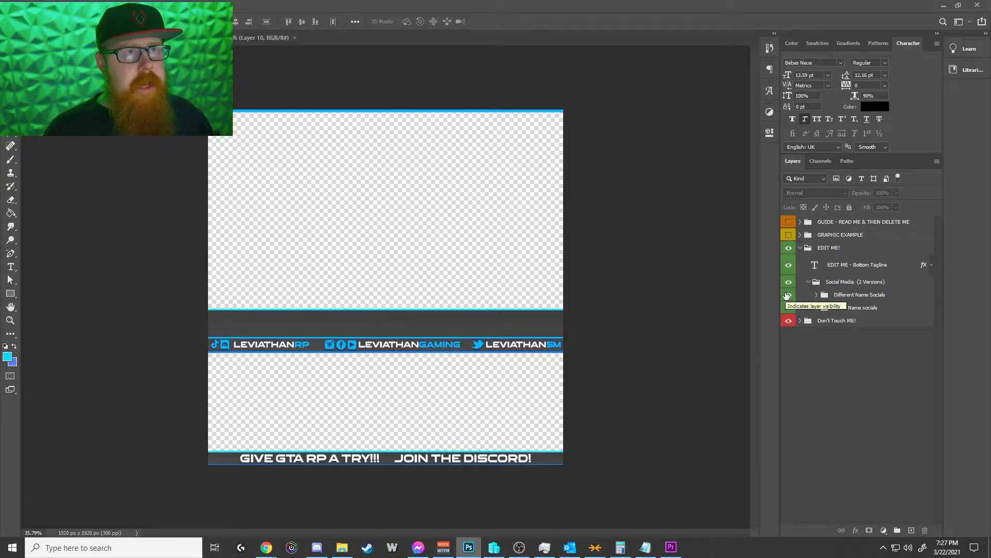
{"action": "left_click", "coordinate": [788, 294]}
{"action": "left_click", "coordinate": [788, 307]}
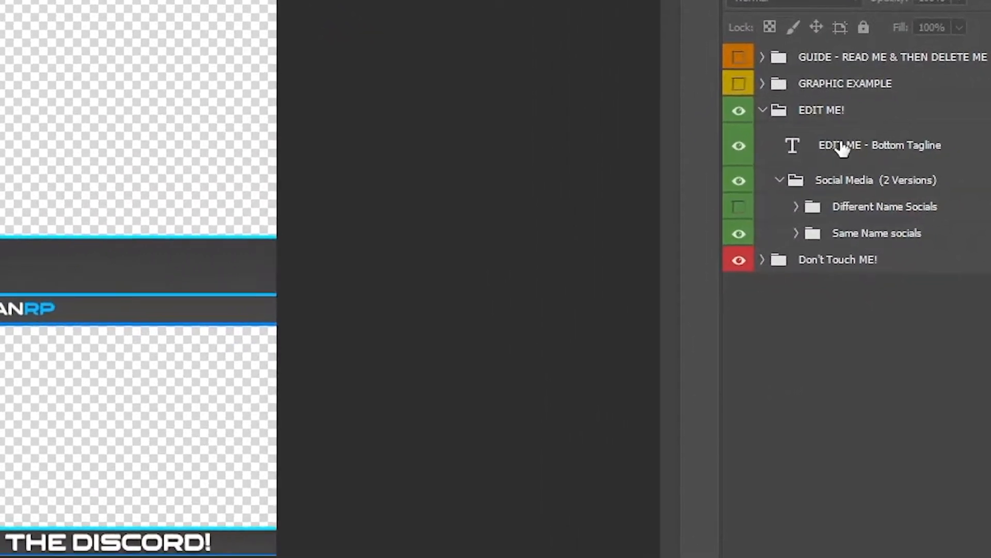
Step: Toggle the EDIT ME - Bottom Tagline text layer off and on to identify it on the canvas
{"action": "left_click", "coordinate": [751, 292]}
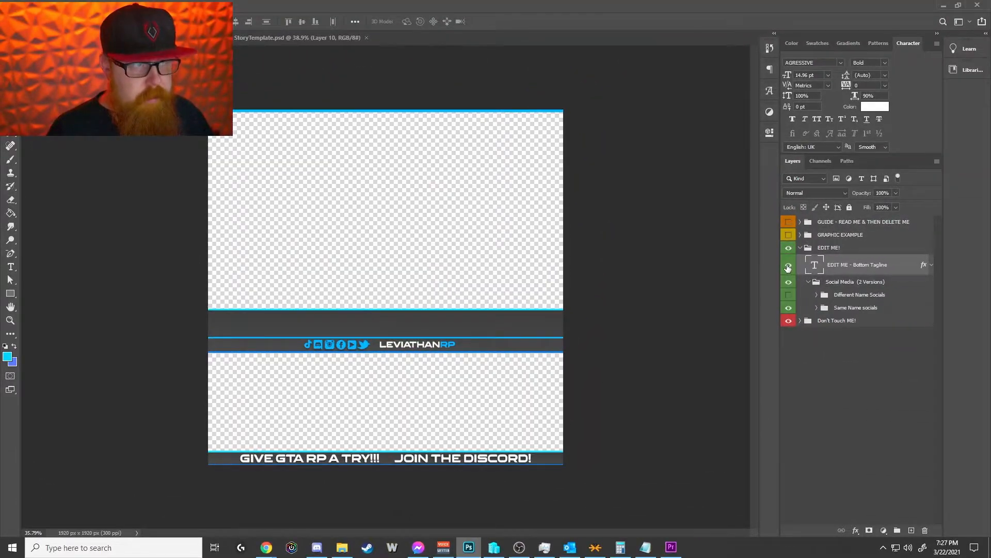
{"action": "left_click", "coordinate": [788, 267]}
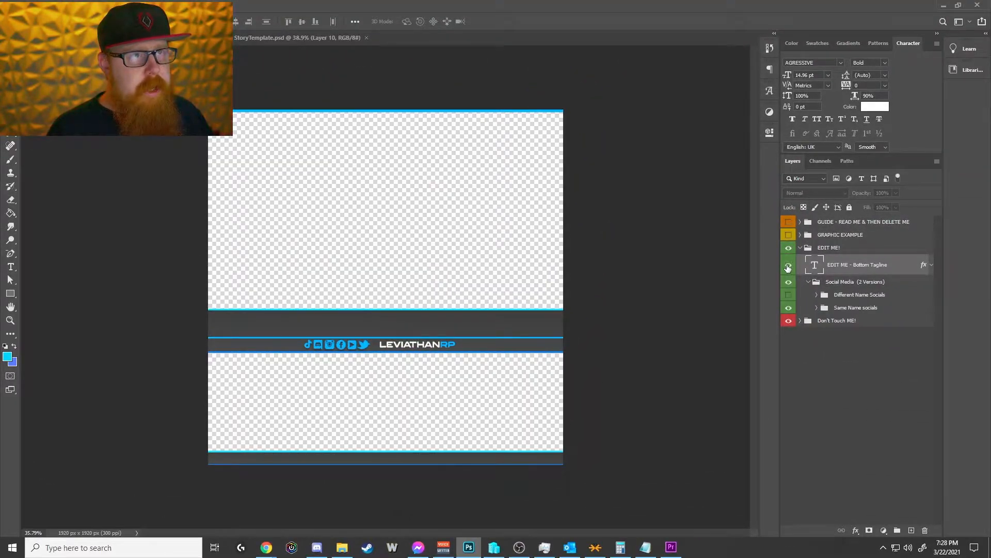
{"action": "left_click", "coordinate": [787, 267]}
{"action": "scroll", "coordinate": [458, 439], "scroll_direction": "up", "scroll_amount": 3}
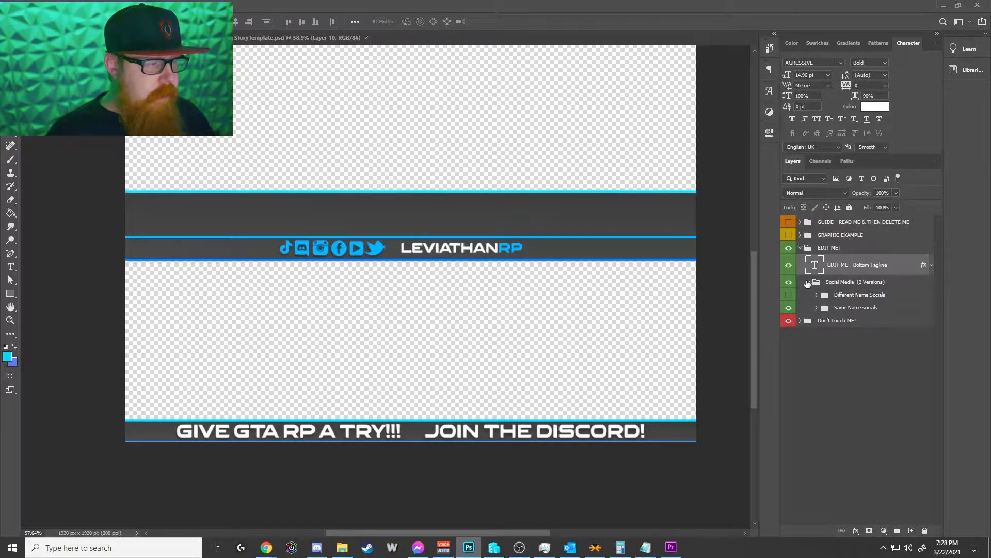
Step: Switch to the StoryTemplate.psd document, then hide and collapse its READ ME - INSTRUCTIONS group
{"action": "key", "text": "ctrl+Tab"}
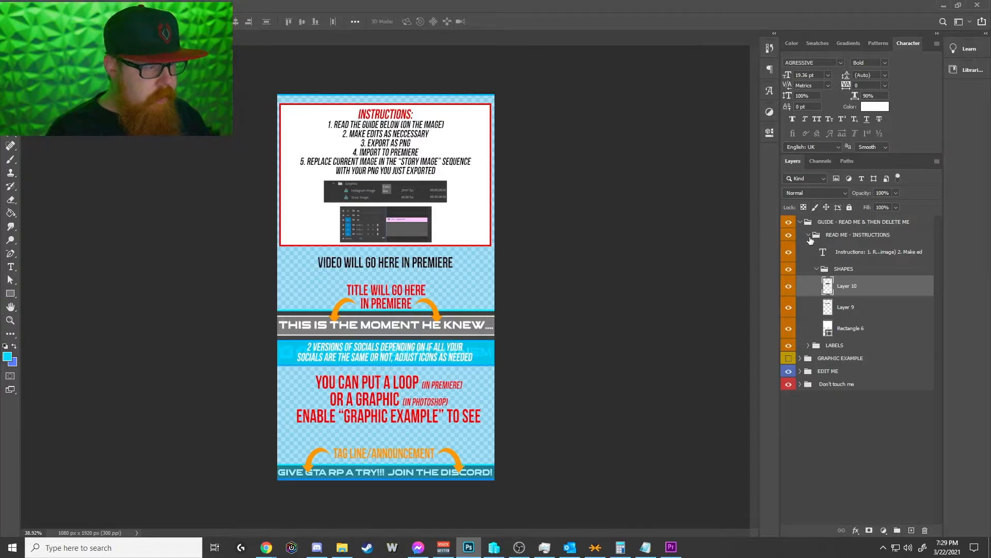
{"action": "left_click", "coordinate": [788, 235]}
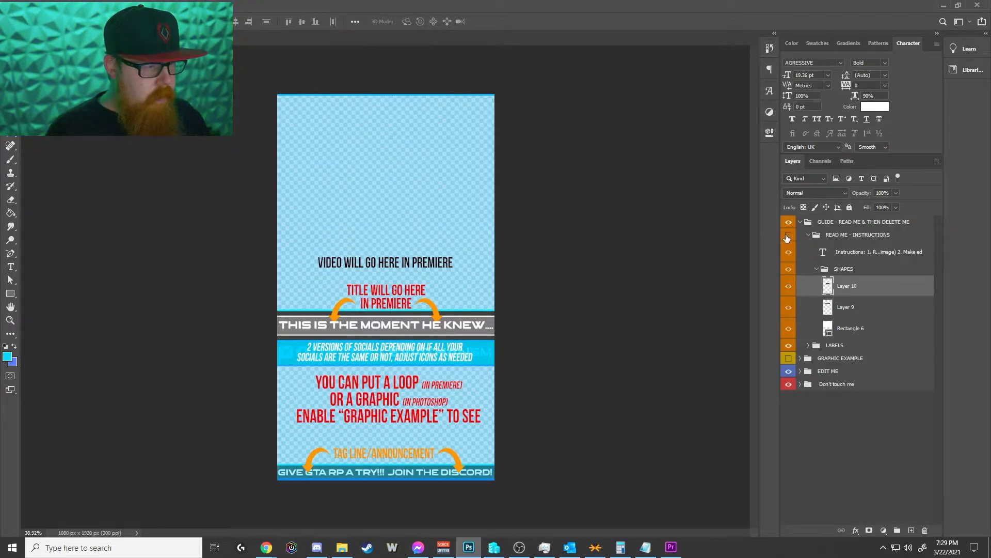
{"action": "left_click", "coordinate": [808, 237]}
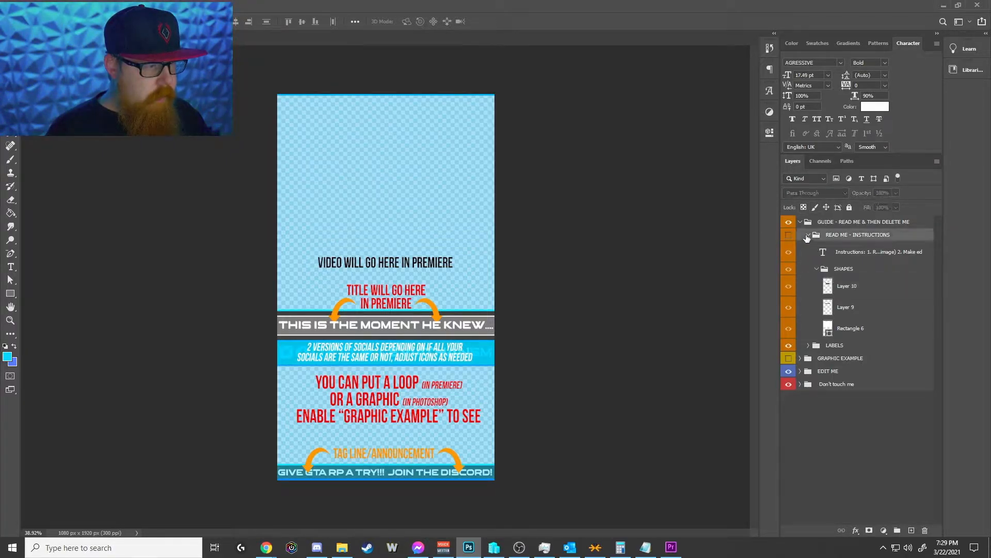
{"action": "left_click", "coordinate": [808, 236]}
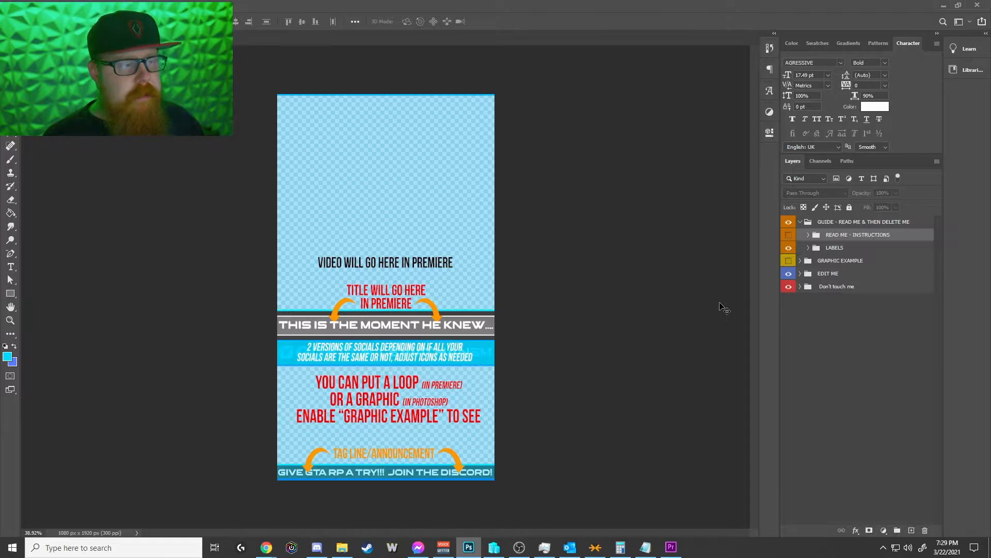
Step: Mark the area from the socials bar down to just above the bottom tagline with a rectangular selection, then deselect it
{"action": "key", "text": "m"}
{"action": "scroll", "coordinate": [339, 413], "scroll_direction": "up", "scroll_amount": 4}
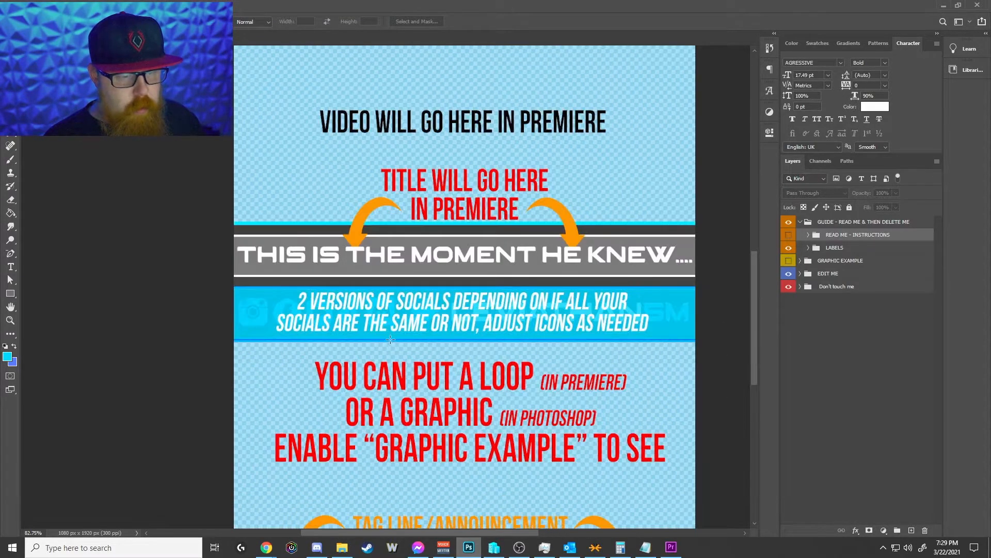
{"action": "scroll", "coordinate": [400, 346], "scroll_direction": "down", "scroll_amount": 2}
{"action": "left_click_drag", "start_coordinate": [278, 238], "coordinate": [630, 433]}
{"action": "key", "text": "v"}
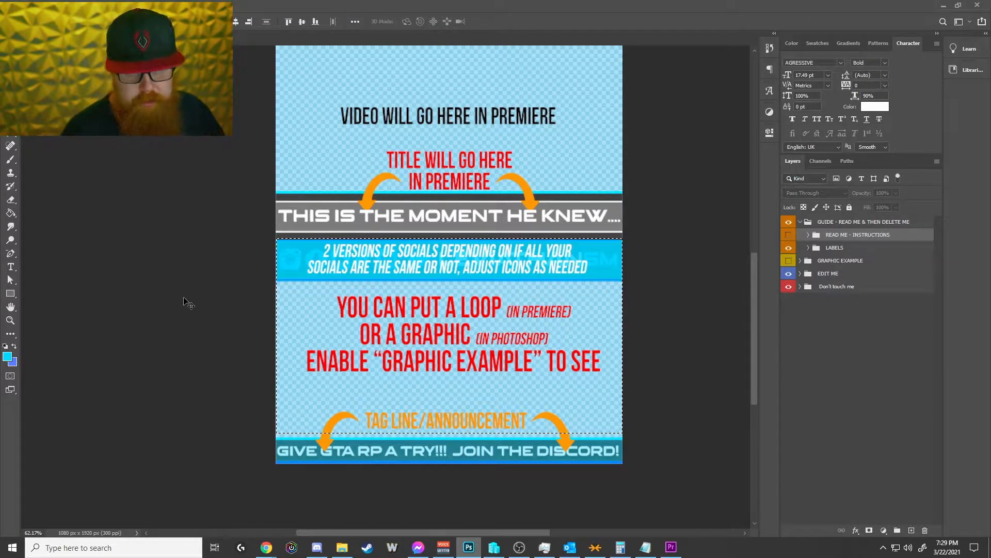
{"action": "key", "text": "ctrl"}
{"action": "key", "text": "ctrl+d"}
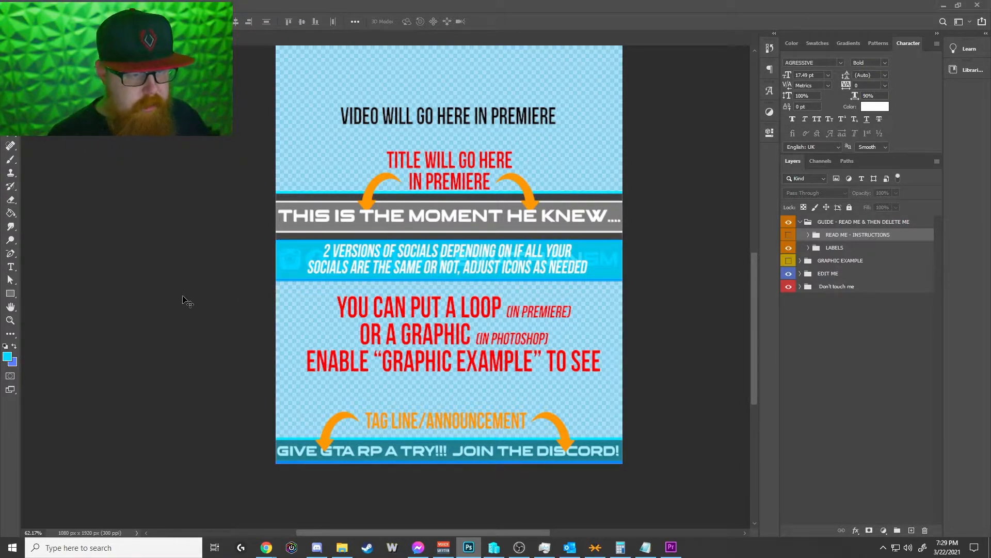
Step: Hide the story template's GUIDE group and show the Different Socials version instead of Same Name Socials, collapsing the Social Media group
{"action": "left_click", "coordinate": [788, 221]}
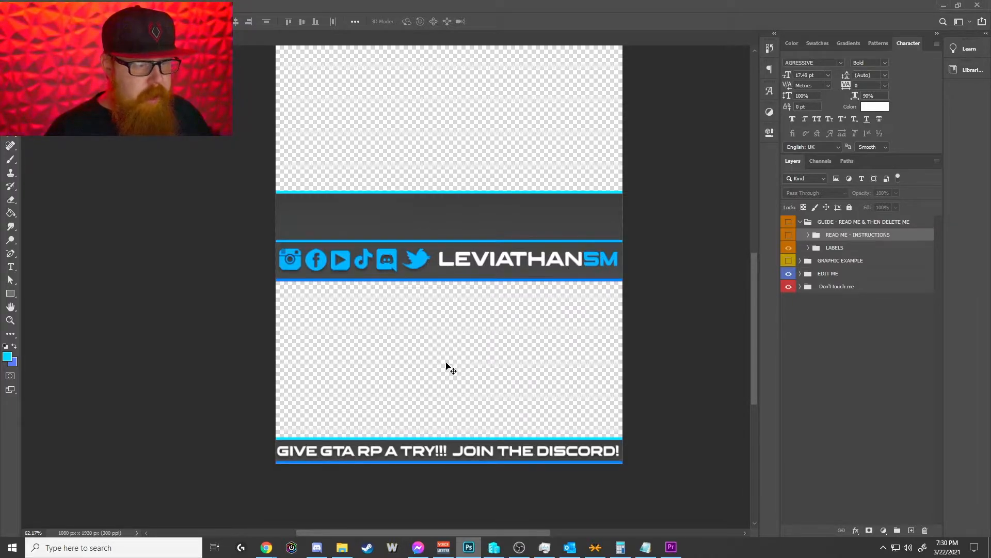
{"action": "scroll", "coordinate": [449, 367], "scroll_direction": "up", "scroll_amount": 5}
{"action": "scroll", "coordinate": [447, 209], "scroll_direction": "up", "scroll_amount": 4}
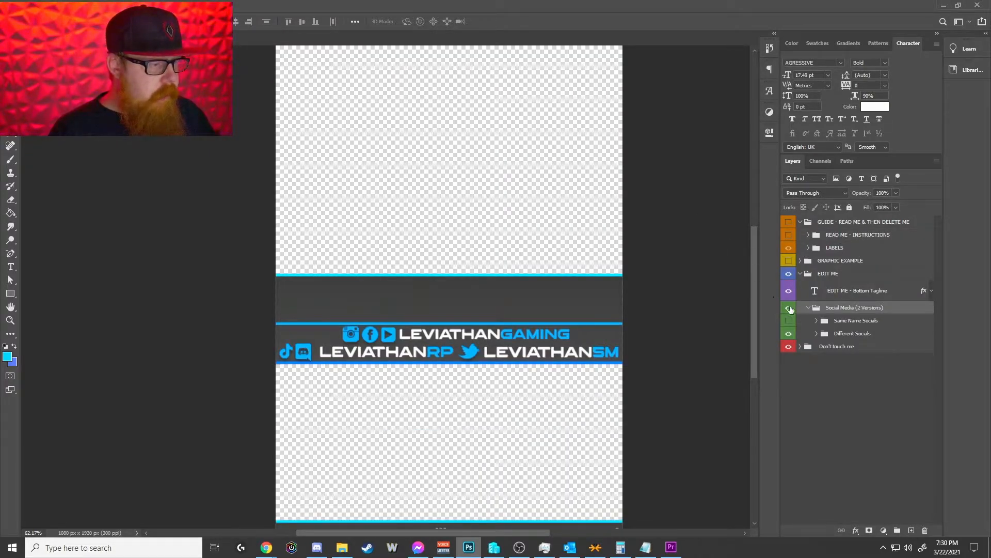
{"action": "left_click", "coordinate": [806, 309]}
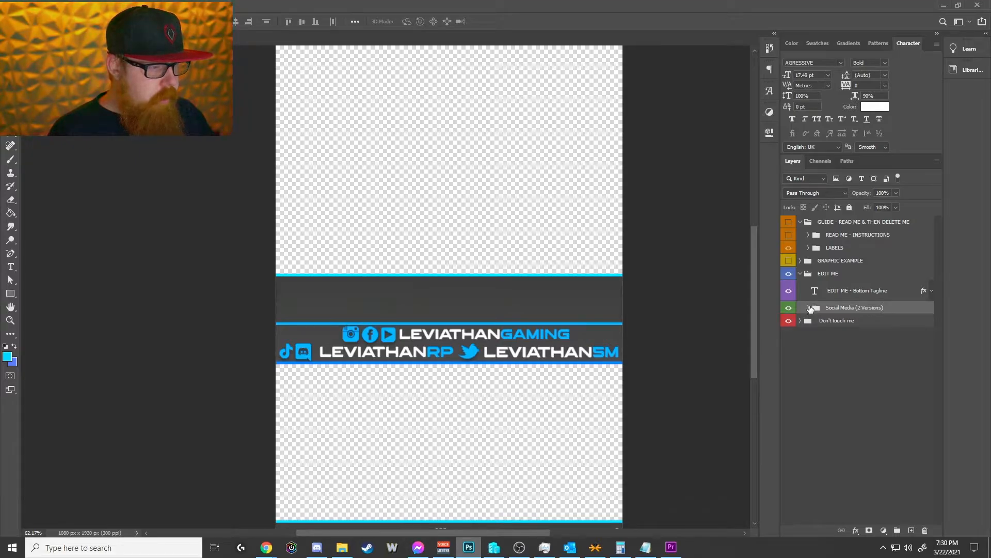
Step: Start saving the story template as a PNG named StoryTemplate.png, and cancel the save
{"action": "left_click", "coordinate": [21, 6]}
{"action": "mouse_move", "coordinate": [63, 151]}
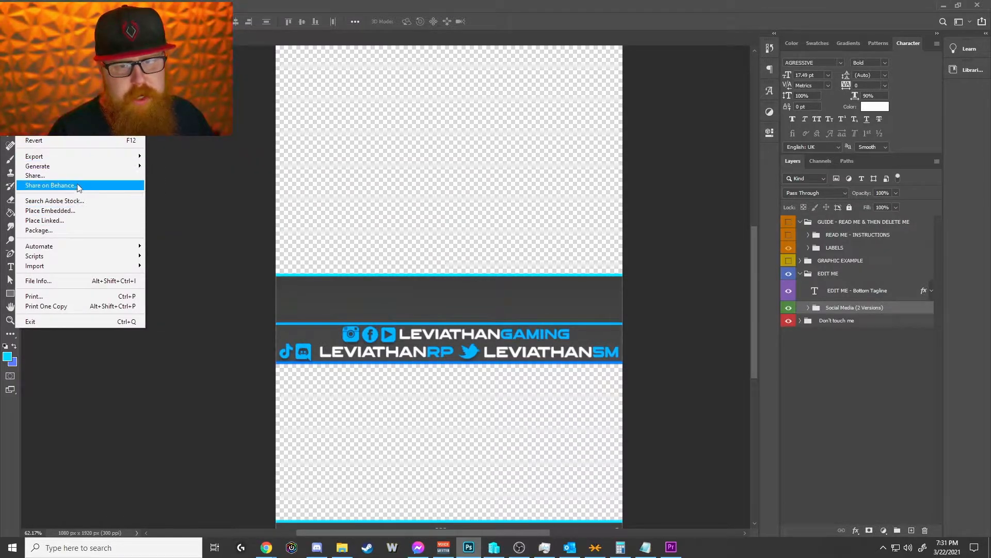
{"action": "left_click", "coordinate": [70, 135]}
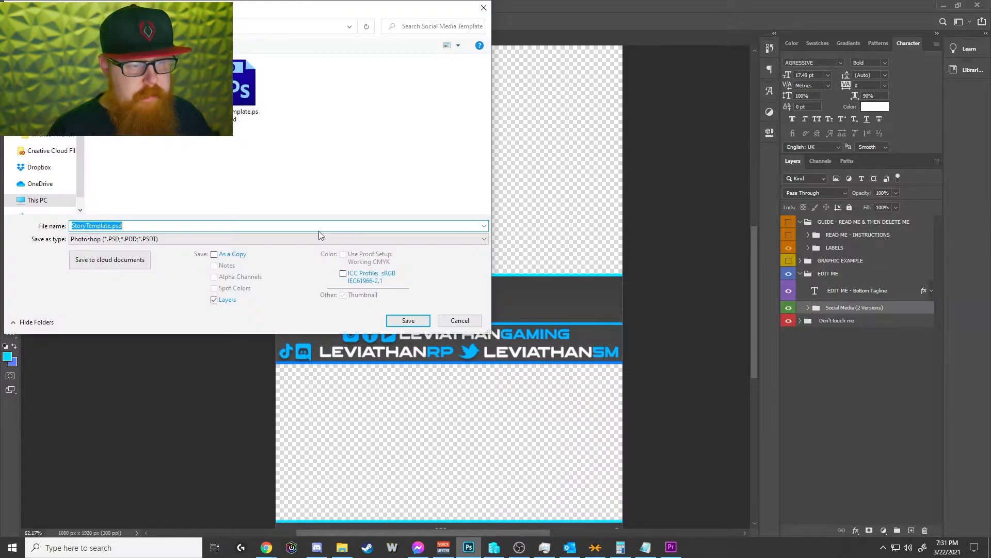
{"action": "left_click", "coordinate": [269, 240]}
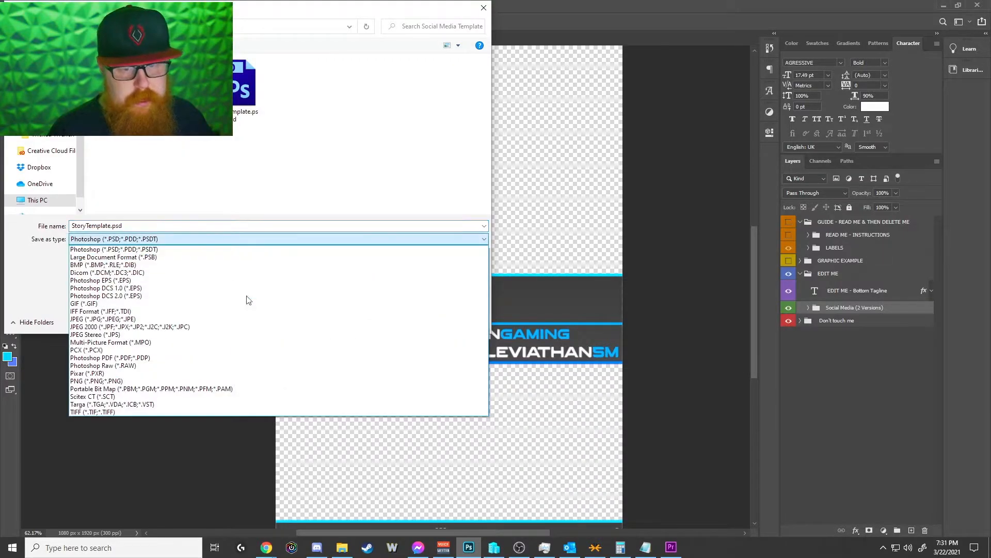
{"action": "left_click", "coordinate": [150, 380]}
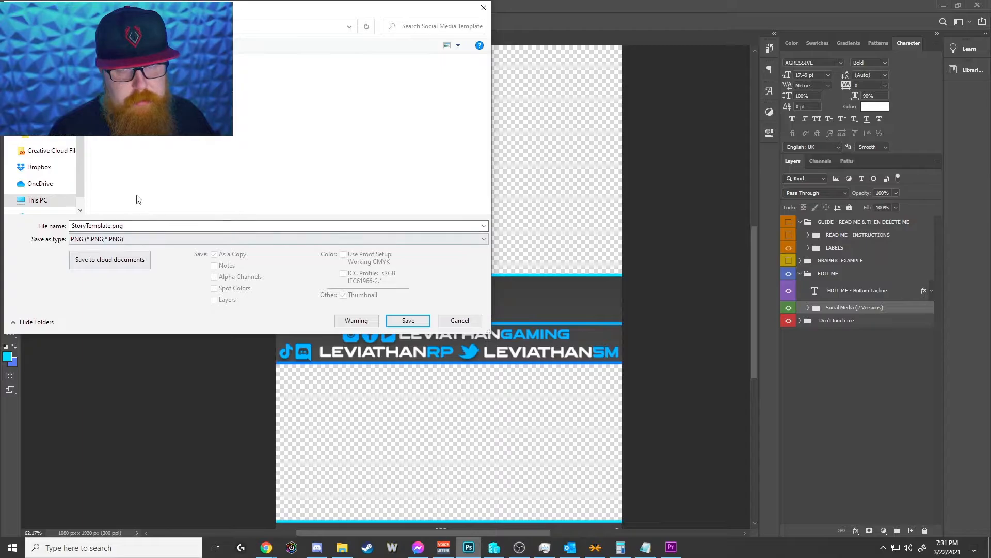
{"action": "left_click", "coordinate": [459, 321]}
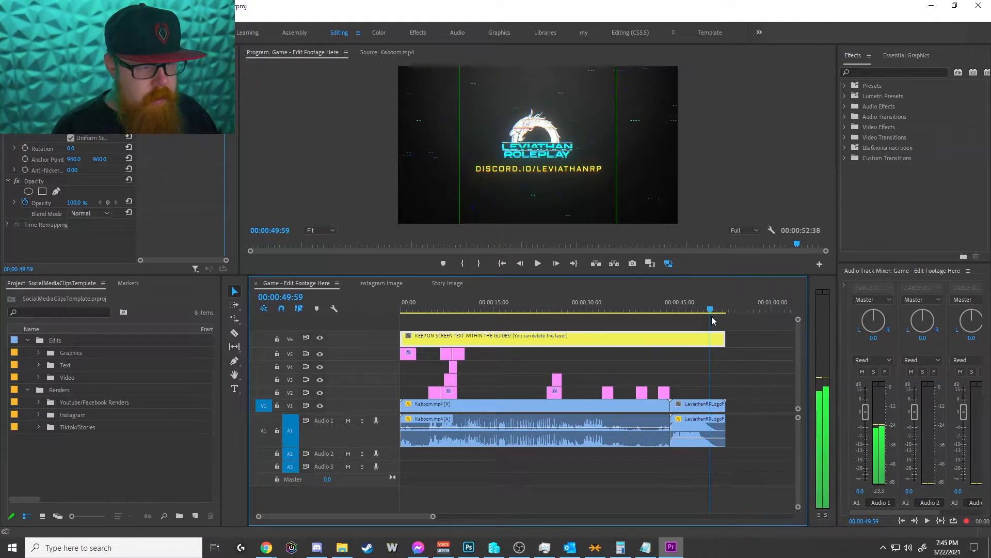
Step: Scrub through the Game - Edit Footage Here sequence to review its on-screen text, then return the playhead to the start
{"action": "left_click_drag", "start_coordinate": [712, 319], "coordinate": [458, 320]}
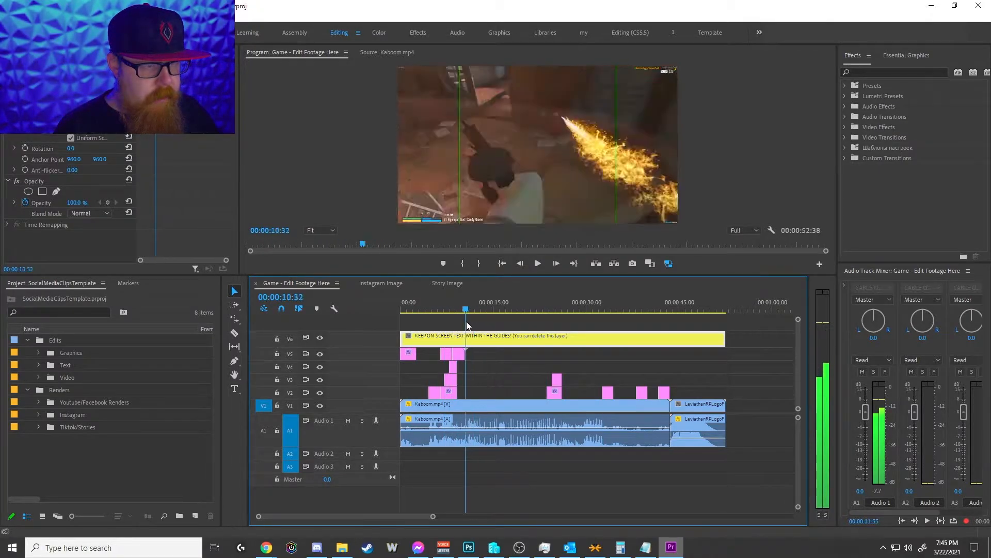
{"action": "left_click_drag", "start_coordinate": [481, 353], "coordinate": [436, 395]}
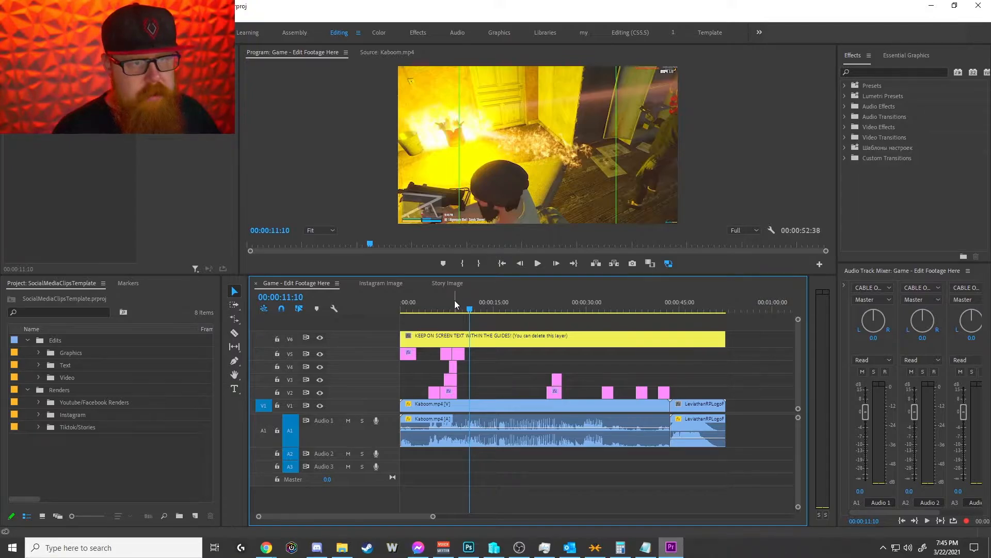
{"action": "left_click_drag", "start_coordinate": [480, 313], "coordinate": [554, 321]}
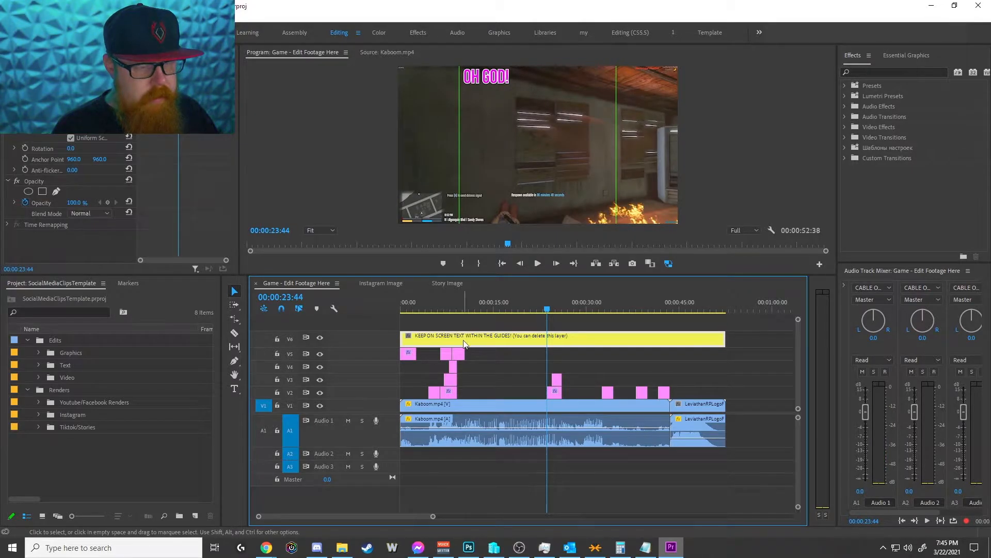
{"action": "left_click_drag", "start_coordinate": [546, 313], "coordinate": [396, 312]}
Step: Open the Instagram Image sequence, select its LogoLoopBottom clip, and scrub the timeline to preview the logo loop
{"action": "left_click", "coordinate": [379, 284]}
{"action": "left_click", "coordinate": [444, 406]}
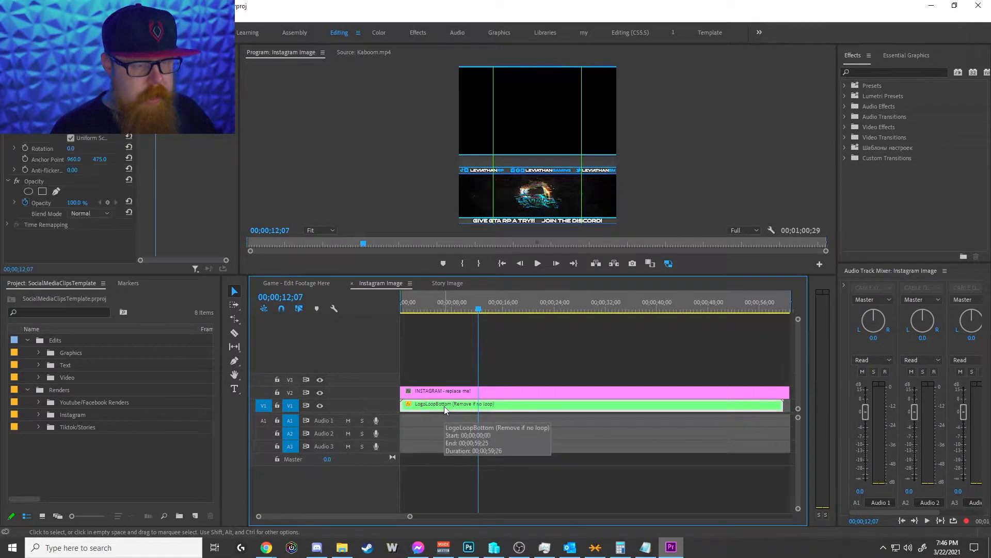
{"action": "left_click", "coordinate": [457, 309]}
{"action": "left_click_drag", "start_coordinate": [457, 310], "coordinate": [526, 330]}
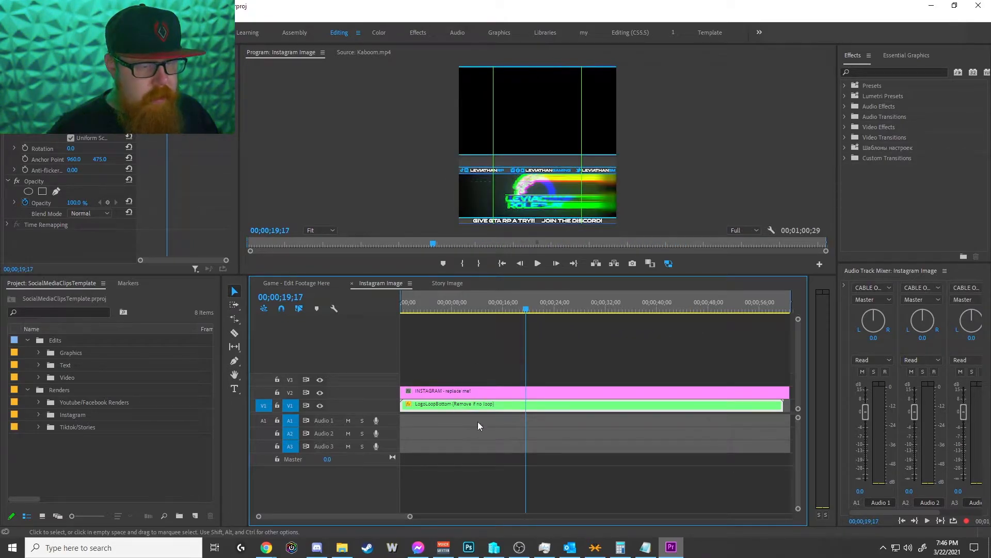
Step: Switch to Photoshop, show the story template's GRAPHIC EXAMPLE group, then return to Premiere Pro
{"action": "left_click", "coordinate": [468, 547]}
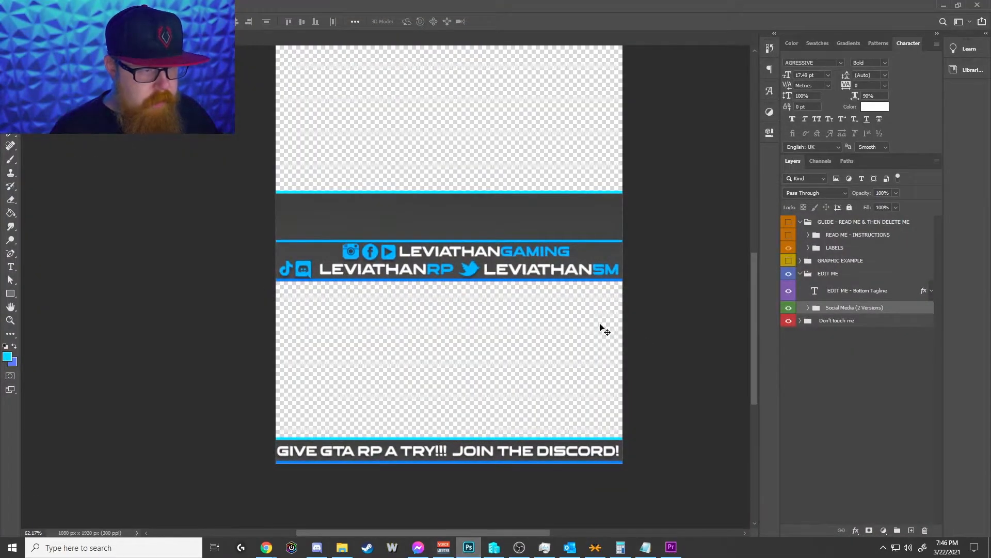
{"action": "left_click", "coordinate": [789, 261]}
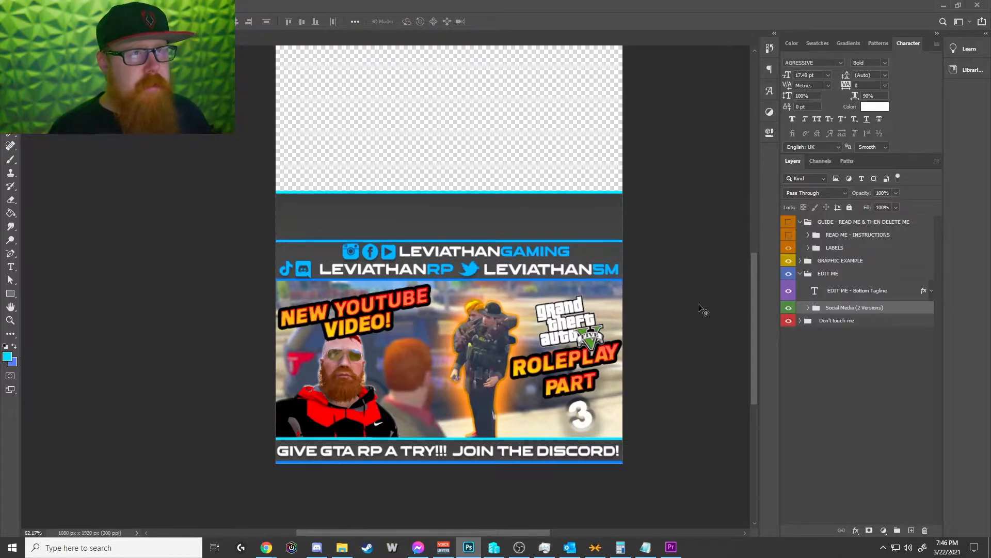
{"action": "left_click", "coordinate": [943, 5]}
Step: Delete the LogoLoopBottom clip from the Instagram Image sequence, then undo the deletion
{"action": "mouse_move", "coordinate": [487, 307]}
{"action": "left_mouse_down"}
{"action": "mouse_move", "coordinate": [405, 309]}
{"action": "mouse_move", "coordinate": [493, 312]}
{"action": "left_mouse_up"}
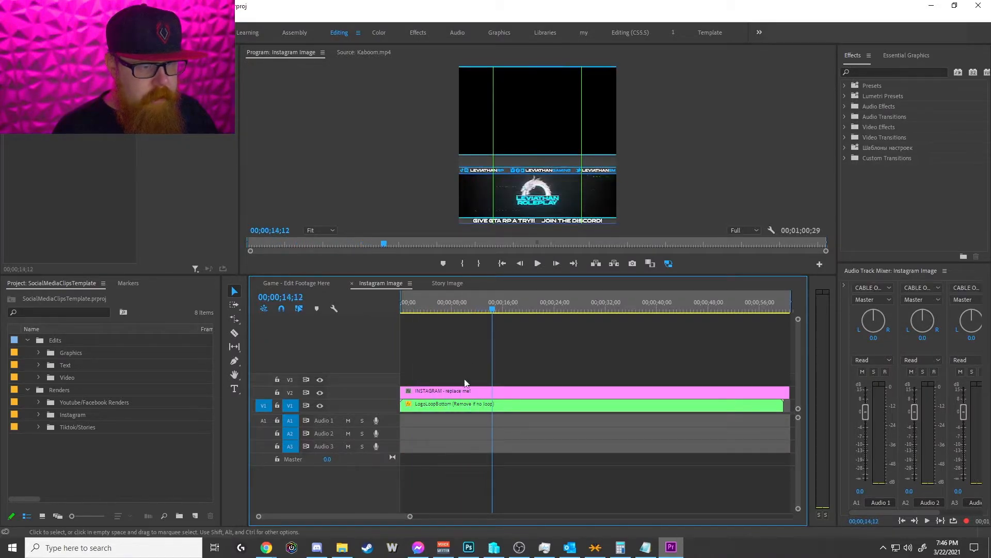
{"action": "left_click", "coordinate": [456, 407]}
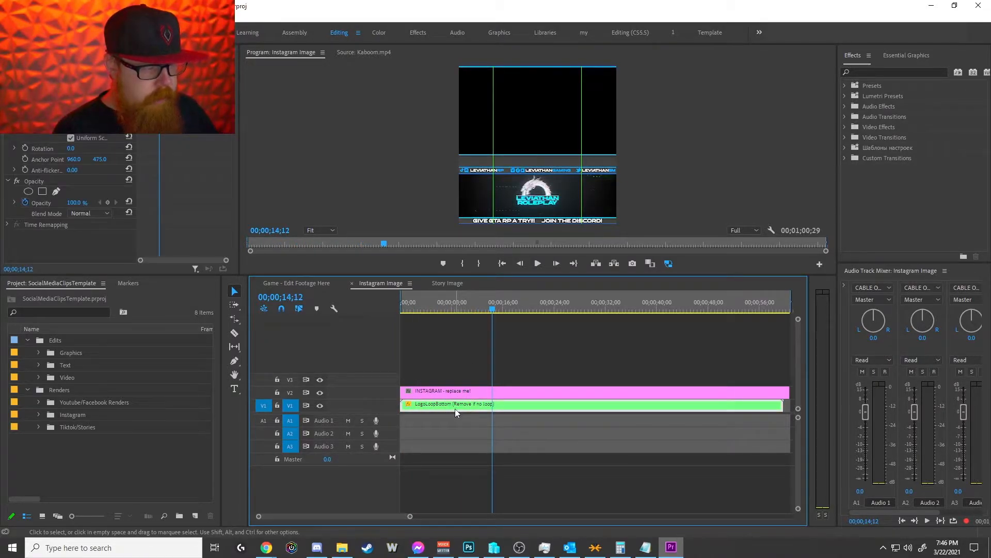
{"action": "key", "text": "Delete"}
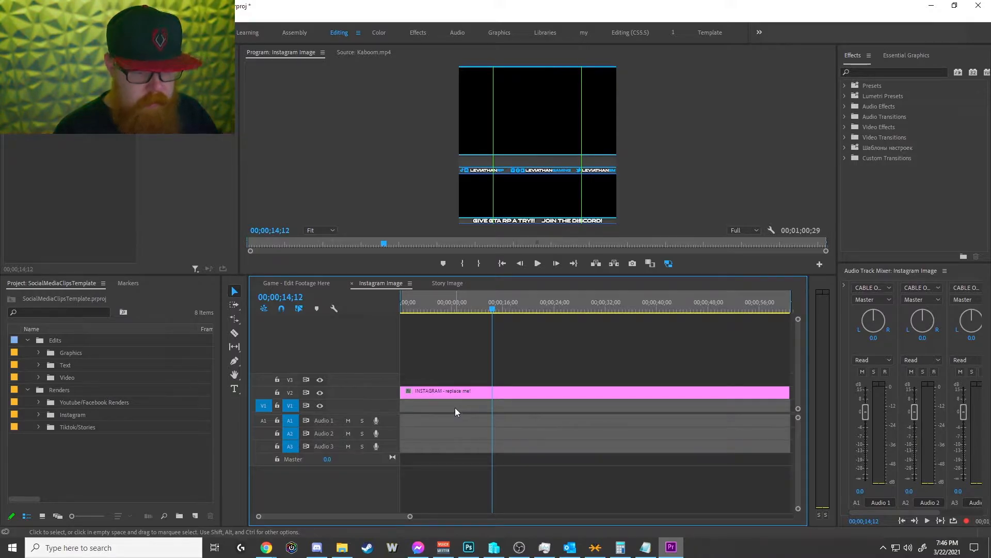
{"action": "key", "text": "ctrl+z"}
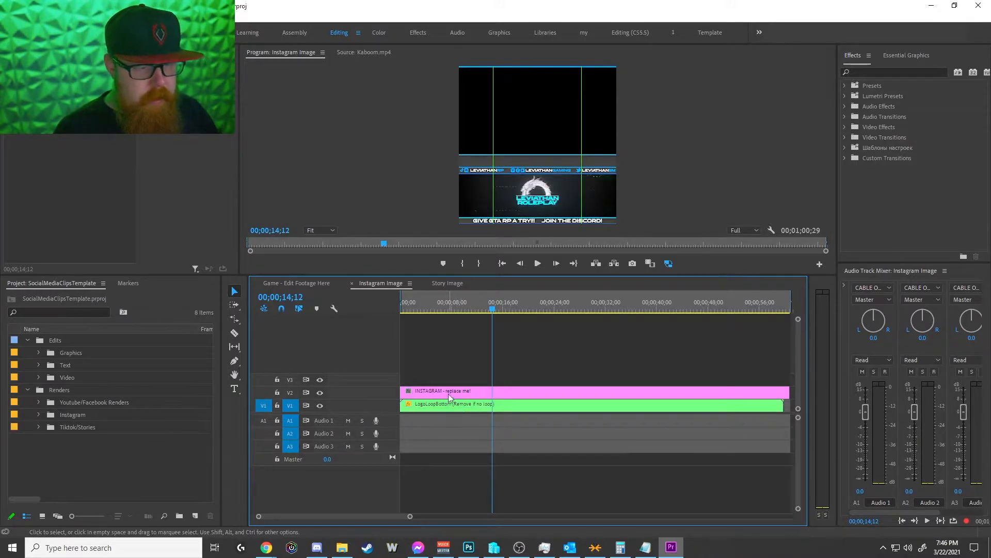
Step: Start replacing the footage of INSTAGRAM - replace me! in the Replace These bin, select StoryTemplate.psd, and cancel the replacement
{"action": "left_click", "coordinate": [449, 395]}
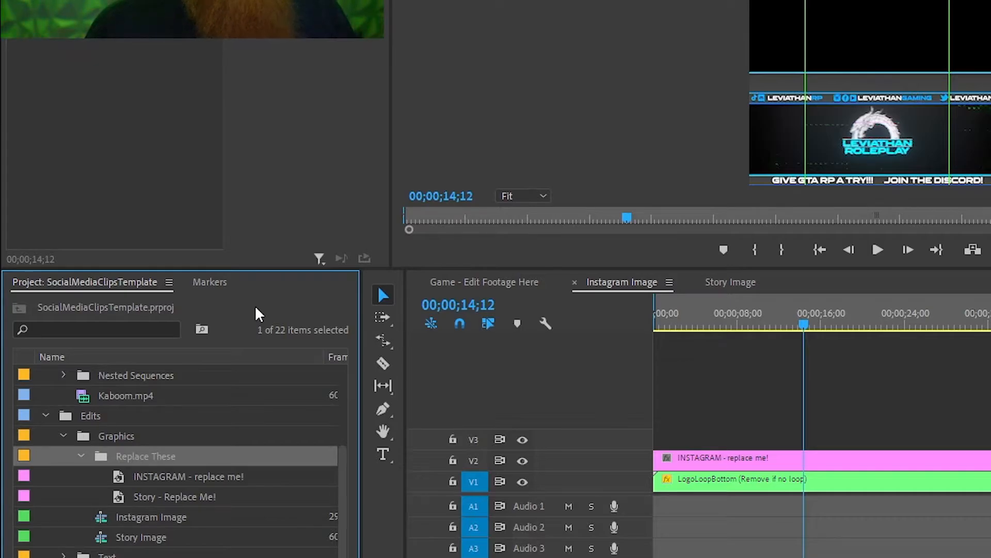
{"action": "right_click", "coordinate": [189, 479]}
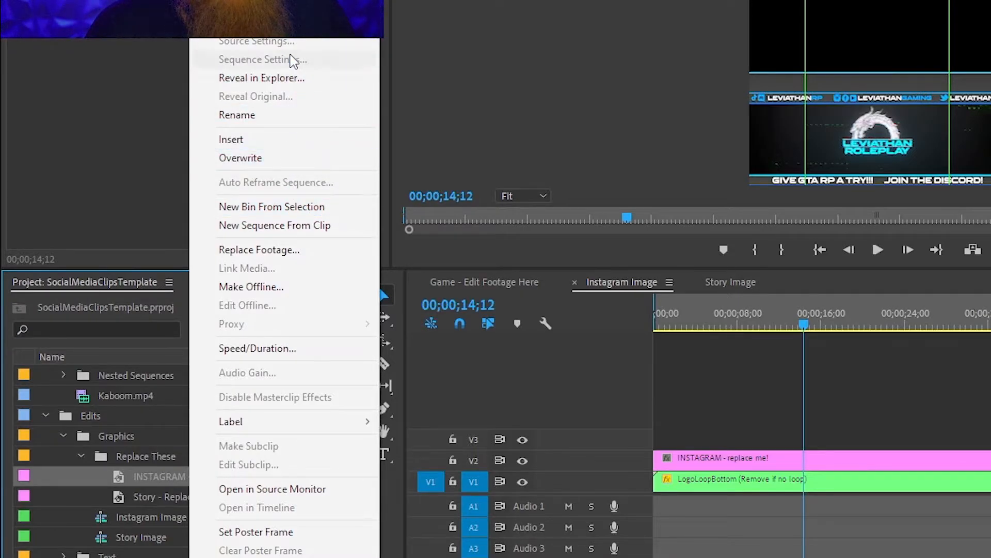
{"action": "left_click", "coordinate": [286, 251]}
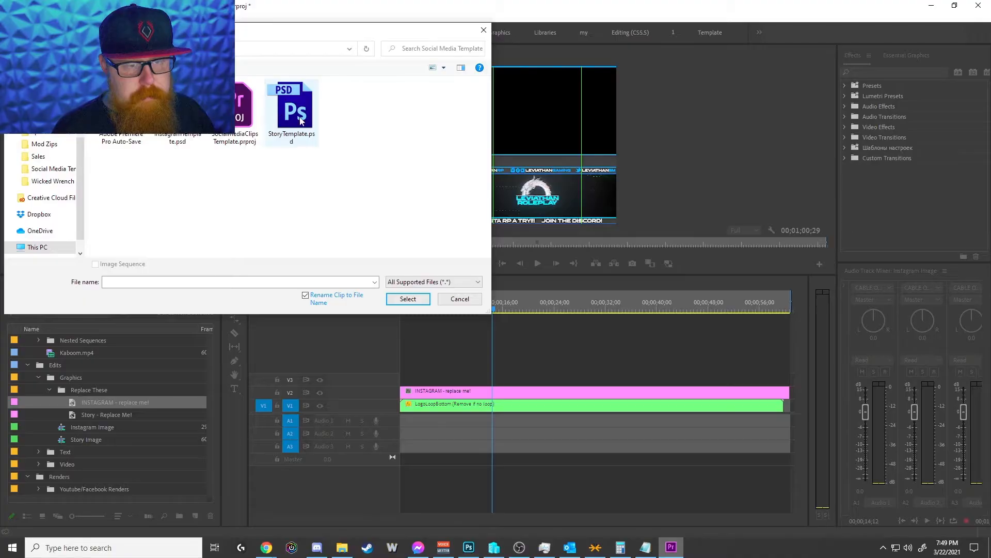
{"action": "left_click", "coordinate": [303, 116]}
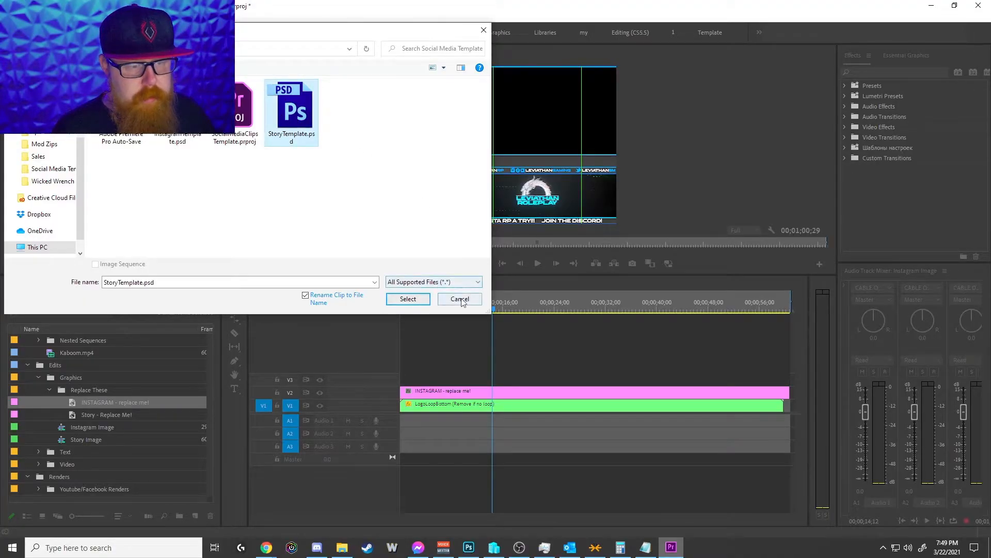
{"action": "left_click", "coordinate": [443, 299]}
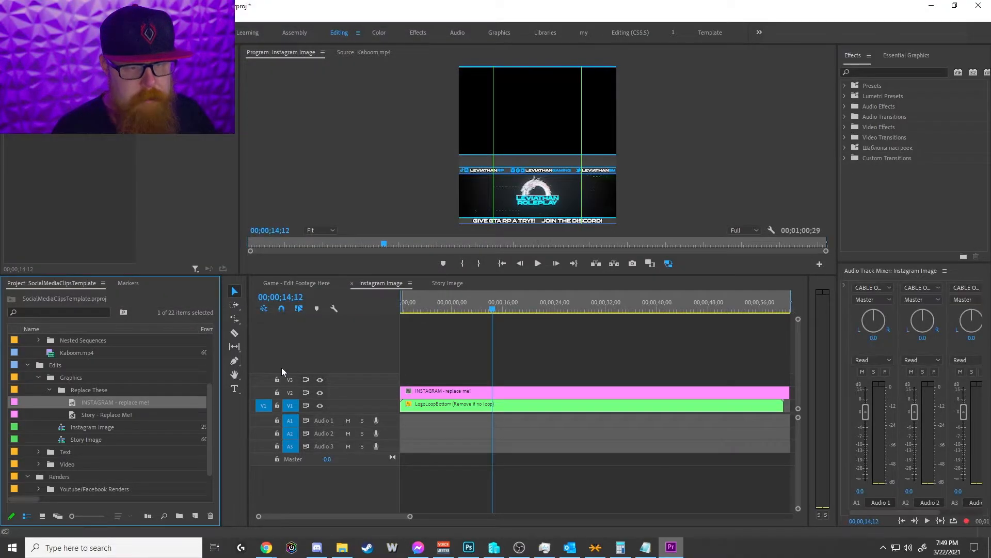
Step: Return the Instagram Image playhead to the start, select Story - Replace Me! in the project, and scrub through the Story Image sequence
{"action": "left_click", "coordinate": [115, 406]}
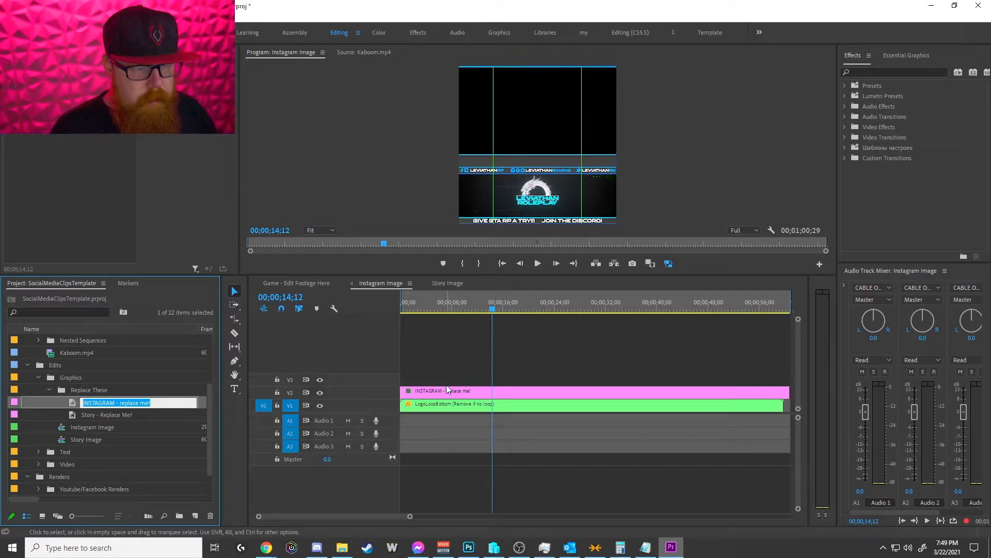
{"action": "left_click_drag", "start_coordinate": [453, 309], "coordinate": [399, 311]}
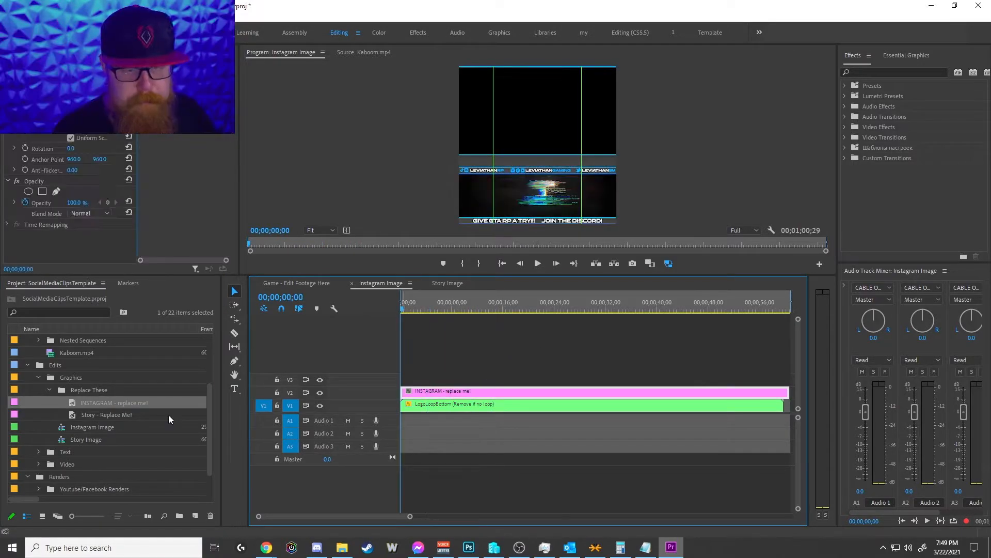
{"action": "left_click", "coordinate": [104, 414]}
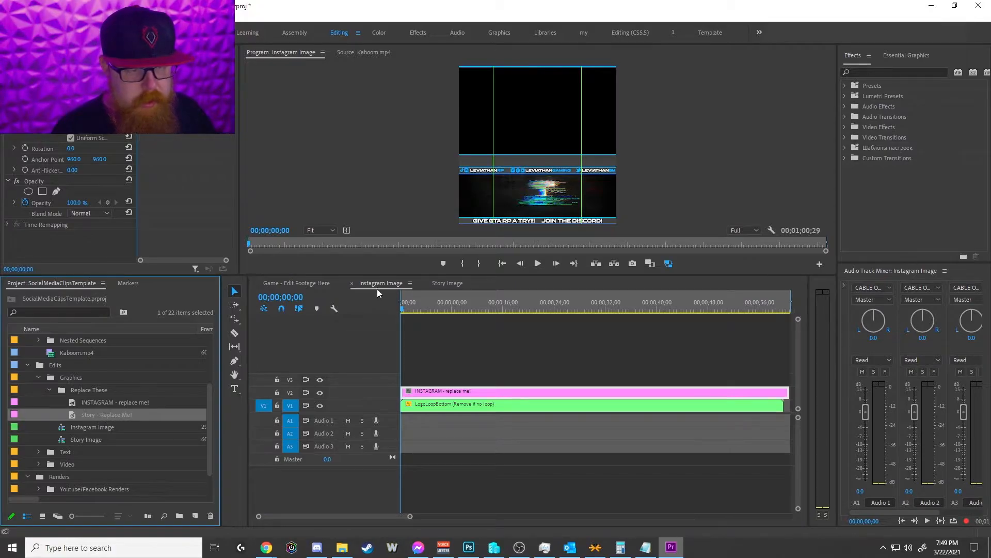
{"action": "left_click", "coordinate": [448, 283]}
{"action": "left_click_drag", "start_coordinate": [458, 308], "coordinate": [415, 316]}
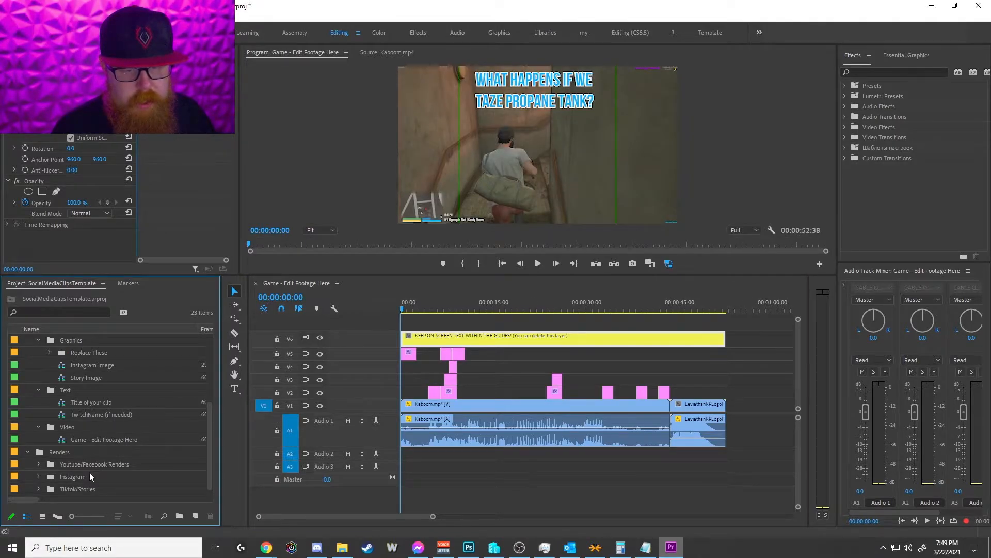
Step: Open InstagramRender (Twitch) from the Instagram renders bin and temporarily enlarge the program preview to examine its layout
{"action": "left_click", "coordinate": [38, 476]}
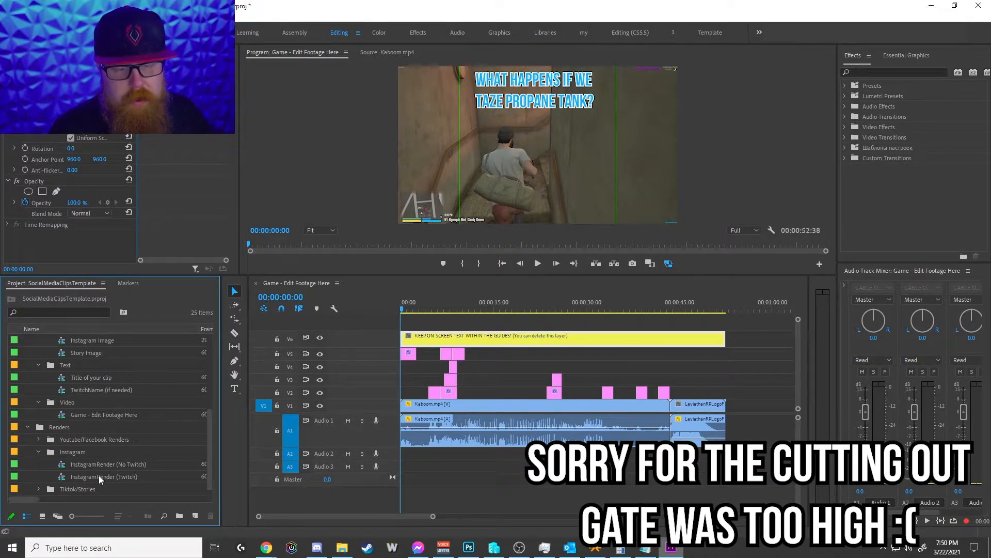
{"action": "double_click", "coordinate": [100, 476]}
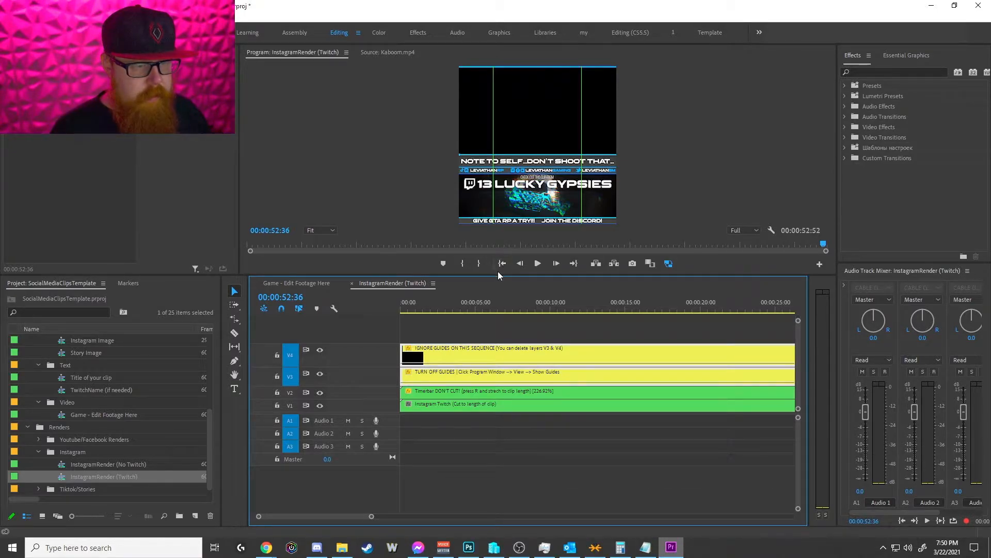
{"action": "left_click_drag", "start_coordinate": [498, 273], "coordinate": [512, 410]}
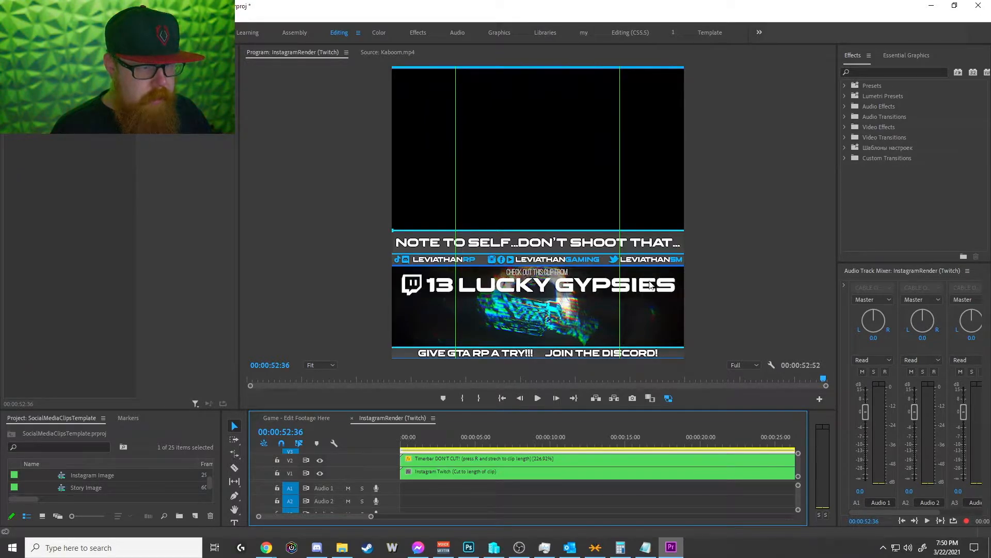
{"action": "left_click_drag", "start_coordinate": [523, 410], "coordinate": [531, 266]}
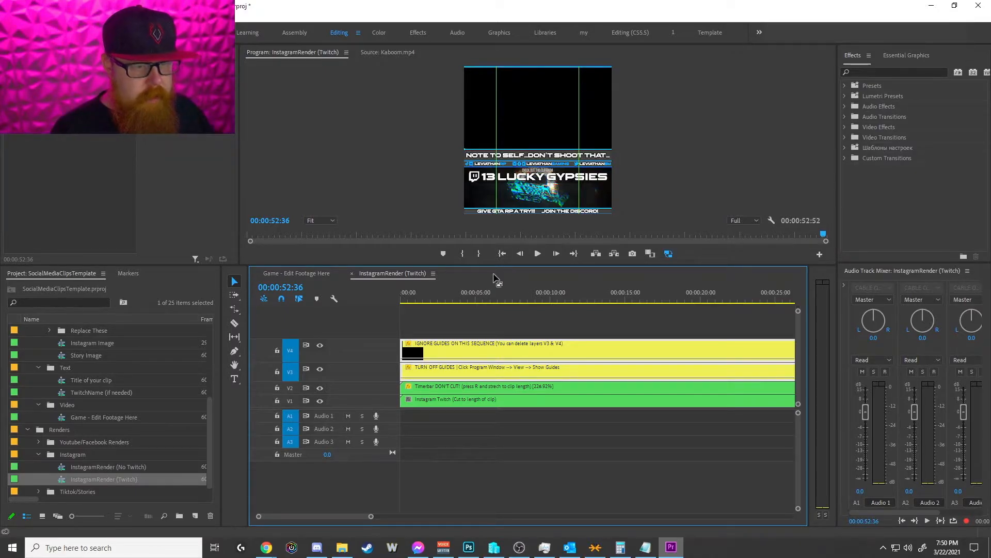
Step: Open InstagramRender (No Twitch), move the playhead to about 10 seconds, and enlarge the program preview to examine the layout
{"action": "double_click", "coordinate": [110, 464]}
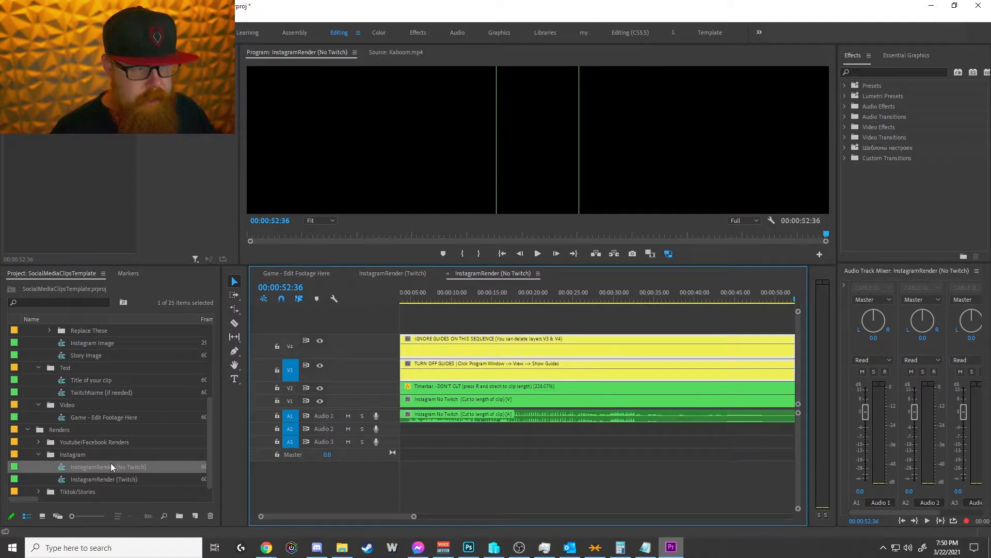
{"action": "left_click", "coordinate": [452, 298]}
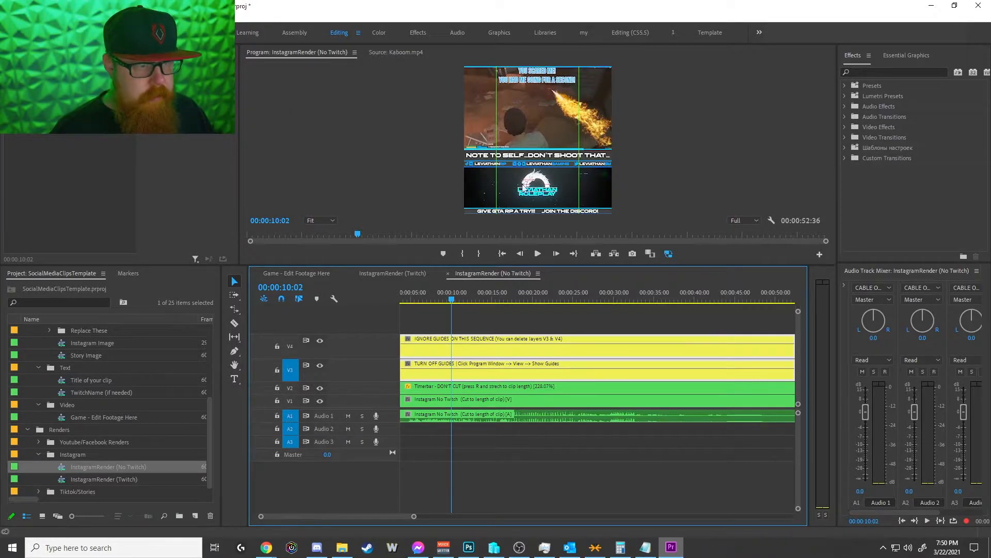
{"action": "left_click_drag", "start_coordinate": [514, 265], "coordinate": [513, 372]}
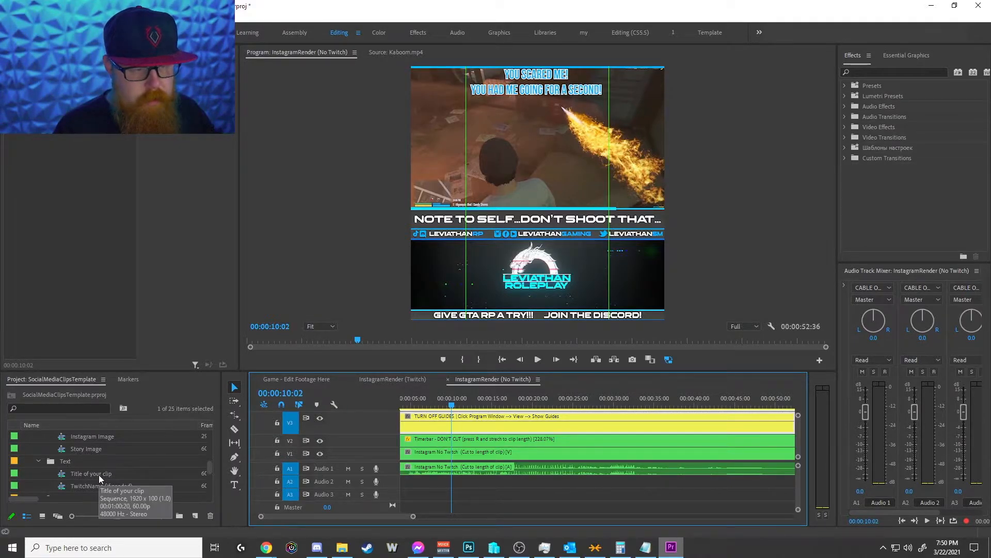
Step: Open the Title of your clip sequence and select its title text, then go back to InstagramRender (No Twitch)
{"action": "double_click", "coordinate": [98, 474]}
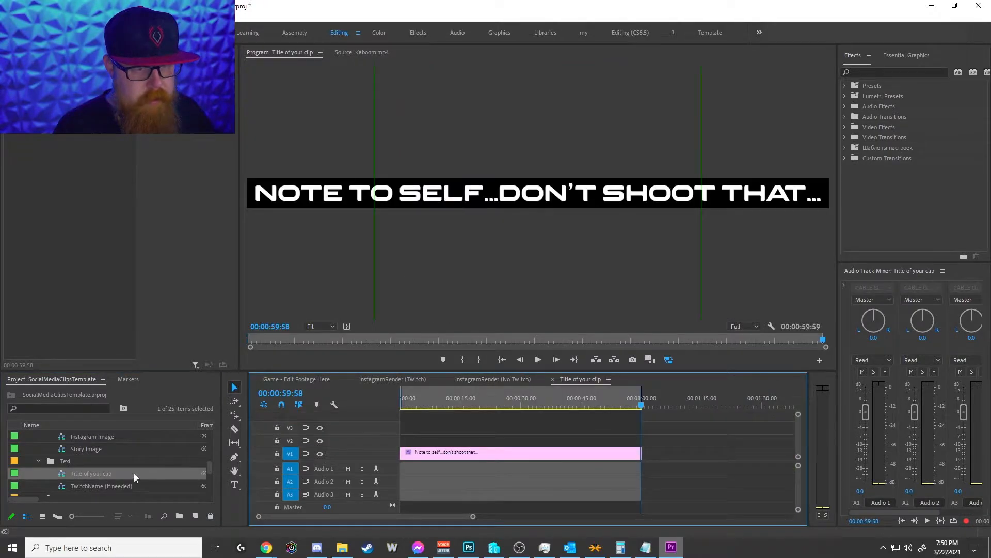
{"action": "double_click", "coordinate": [475, 192]}
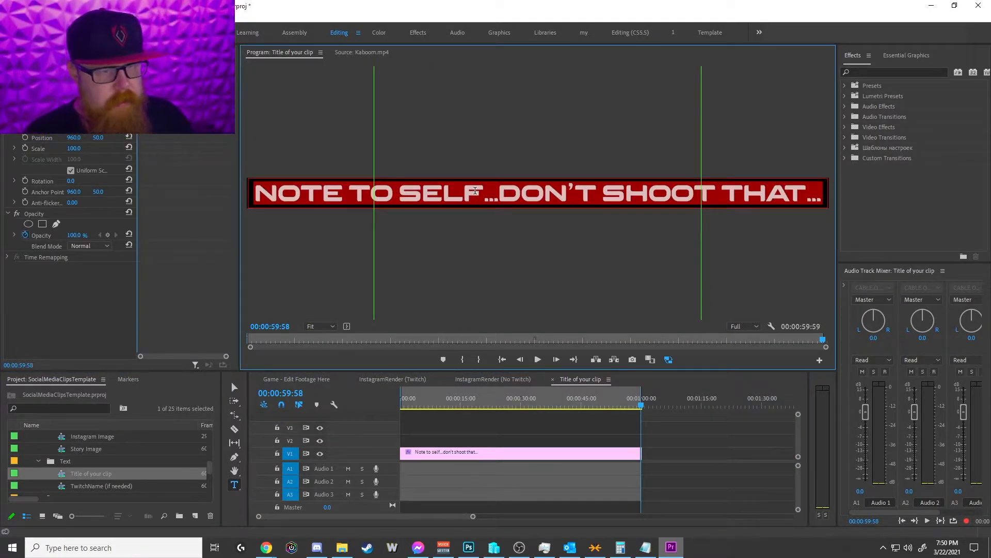
{"action": "left_click", "coordinate": [502, 381]}
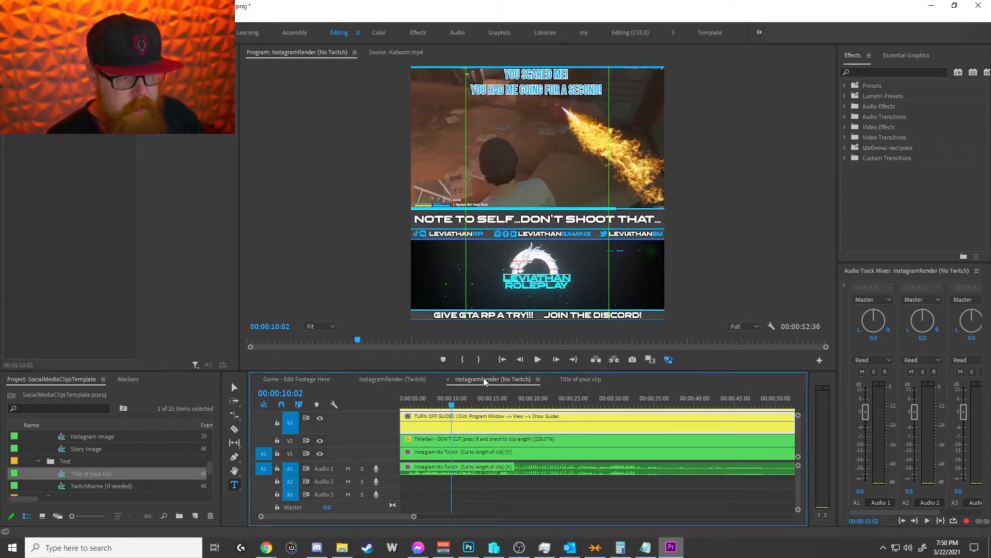
Step: Open the StoryRender(Twitch) sequence from the Tiktok/Stories renders bin to examine its layout
{"action": "scroll", "coordinate": [165, 449], "scroll_direction": "down", "scroll_amount": 2}
{"action": "scroll", "coordinate": [165, 449], "scroll_direction": "down", "scroll_amount": 4}
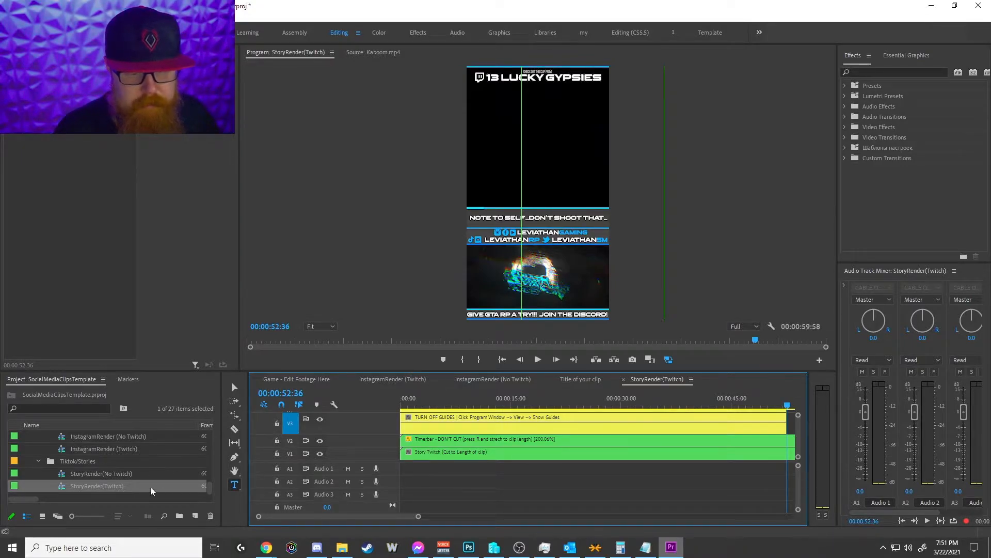
Step: Open the Title of your clip sequence, enlarge the timeline area, and replace the title text with "when propane betrays you"
{"action": "left_click", "coordinate": [584, 379]}
{"action": "left_click_drag", "start_coordinate": [573, 371], "coordinate": [573, 266]}
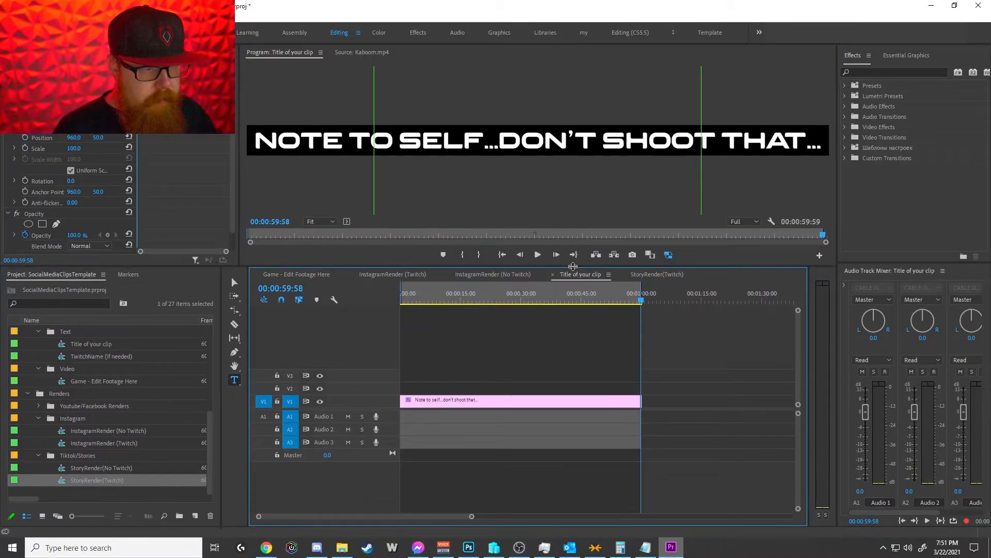
{"action": "left_click", "coordinate": [432, 137]}
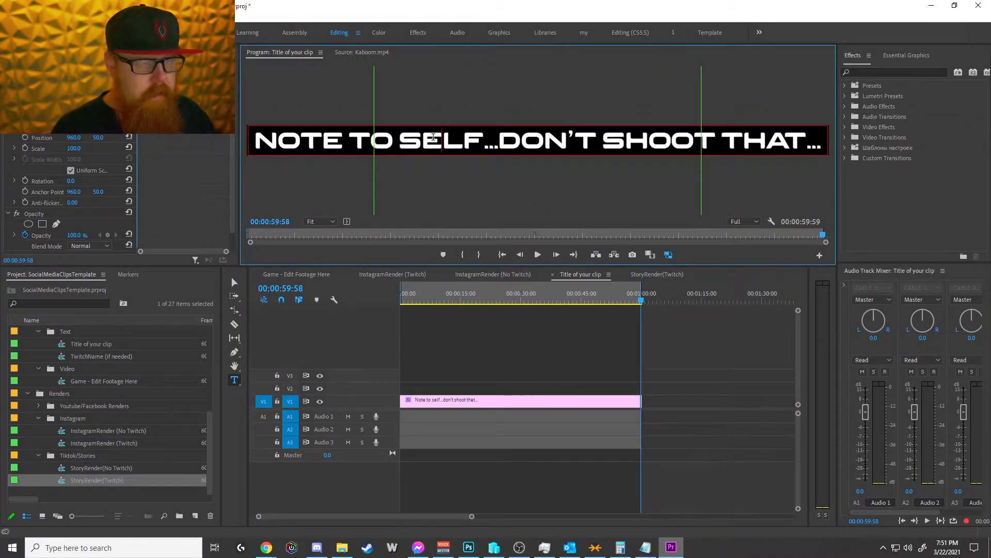
{"action": "key", "text": "ctrl+a"}
{"action": "type", "text": "WHEN"}
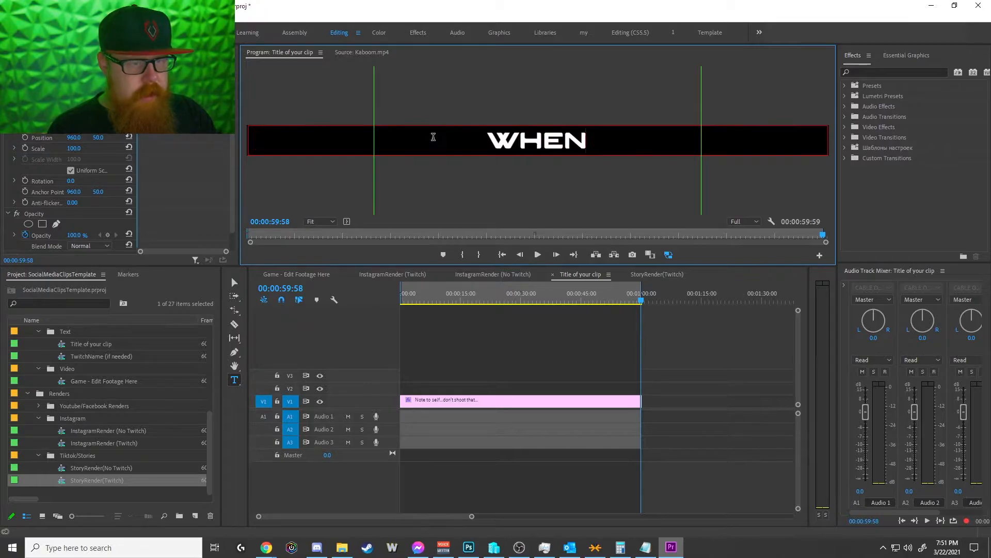
{"action": "type", "text": " PROPANE"}
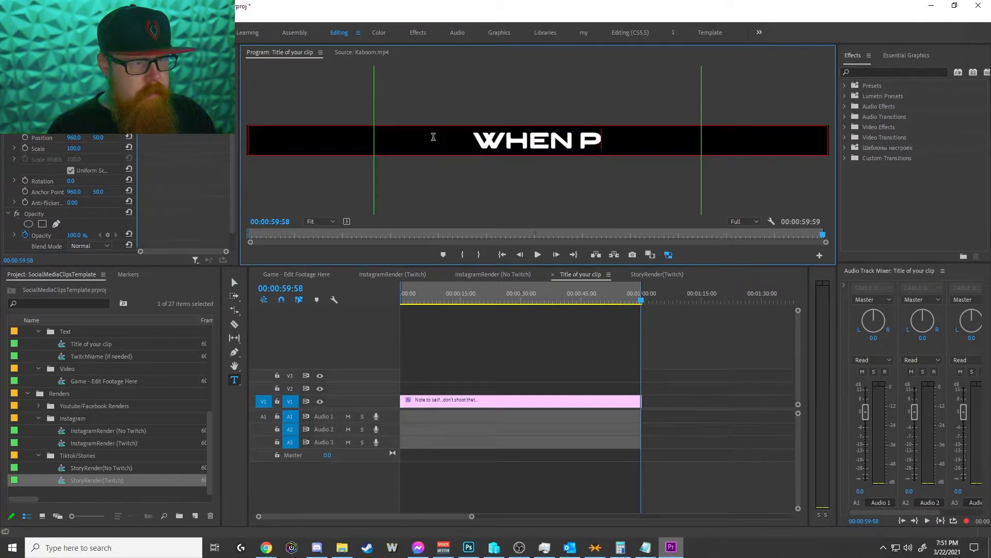
{"action": "type", "text": " BETA"}
{"action": "key", "text": "BackSpace"}
{"action": "type", "text": "ray"}
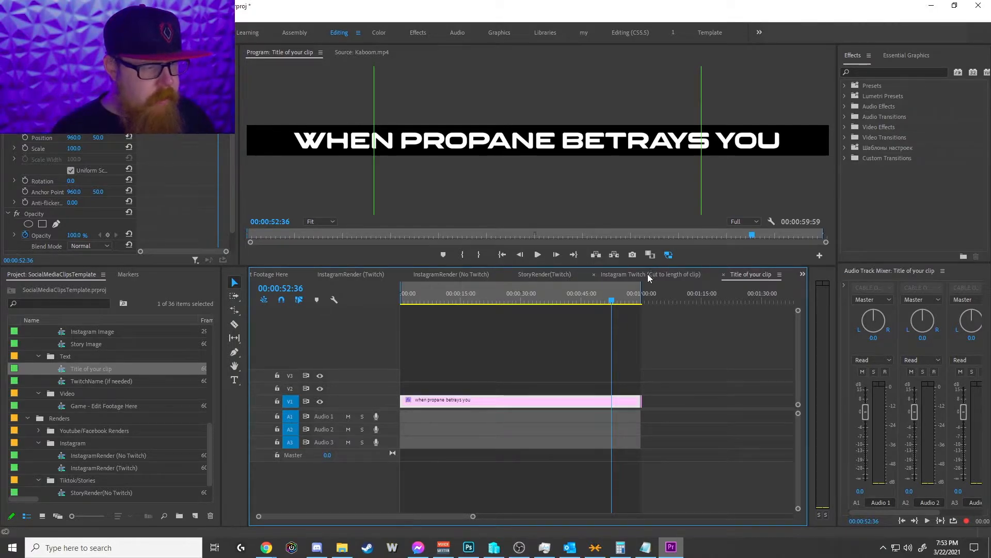
Step: Check the new title in the Instagram Twitch (Cut to length of clip), StoryRender(Twitch) and InstagramRender (No Twitch) sequences
{"action": "left_click", "coordinate": [673, 274]}
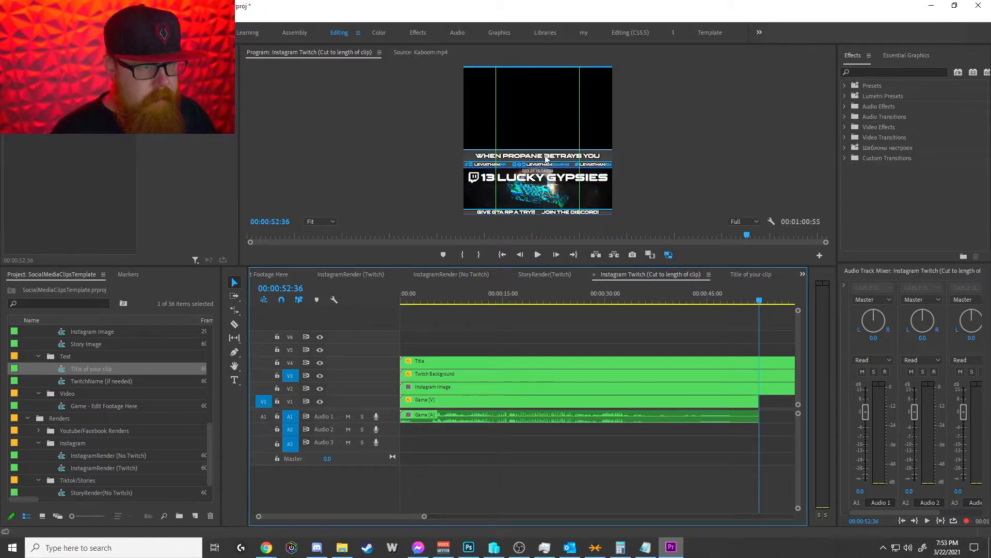
{"action": "left_click", "coordinate": [546, 273]}
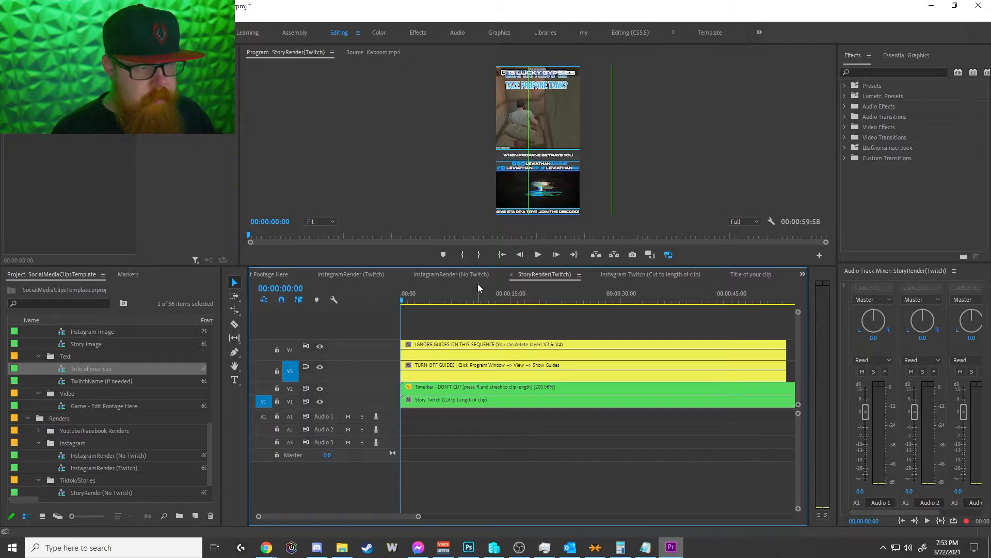
{"action": "left_click", "coordinate": [453, 275]}
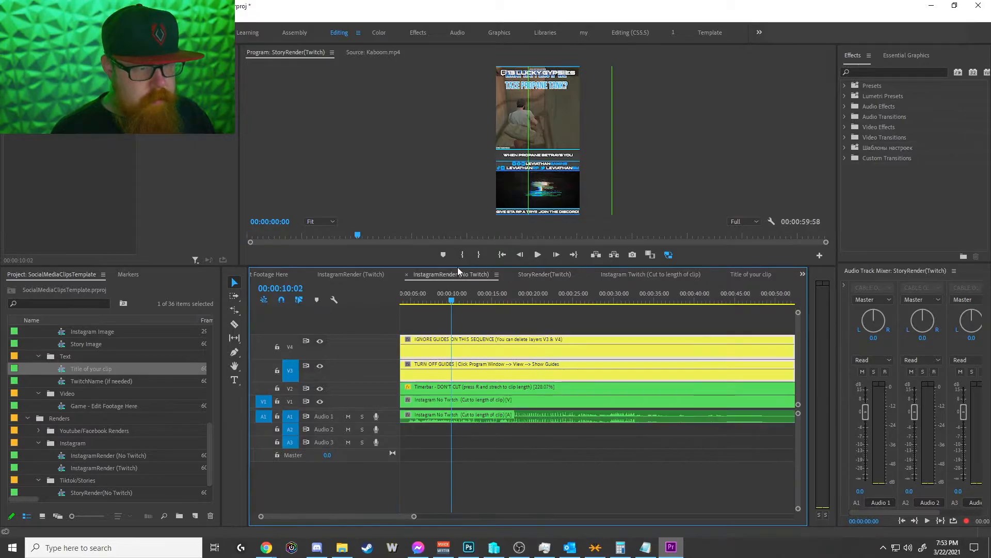
Step: Return to the Title of your clip sequence and increase the title text's font size to 101
{"action": "left_click", "coordinate": [751, 274]}
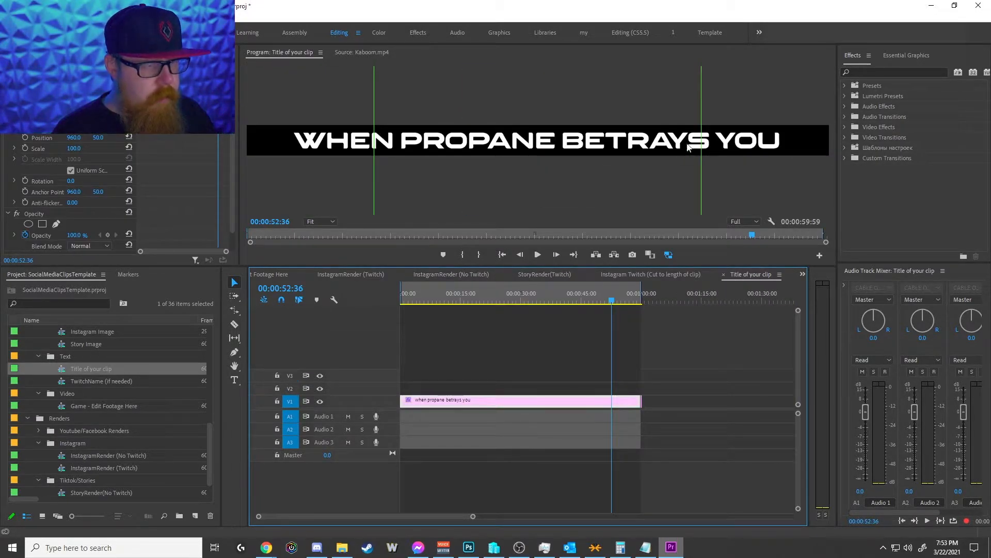
{"action": "left_click", "coordinate": [738, 140]}
{"action": "left_click", "coordinate": [901, 56]}
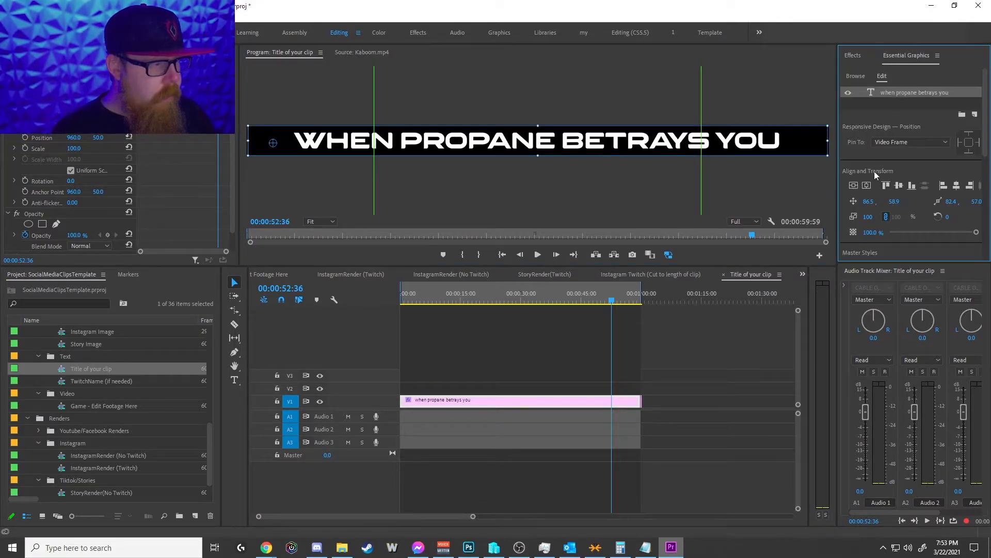
{"action": "scroll", "coordinate": [883, 175], "scroll_direction": "down", "scroll_amount": 3}
{"action": "left_click_drag", "start_coordinate": [937, 174], "coordinate": [939, 176]}
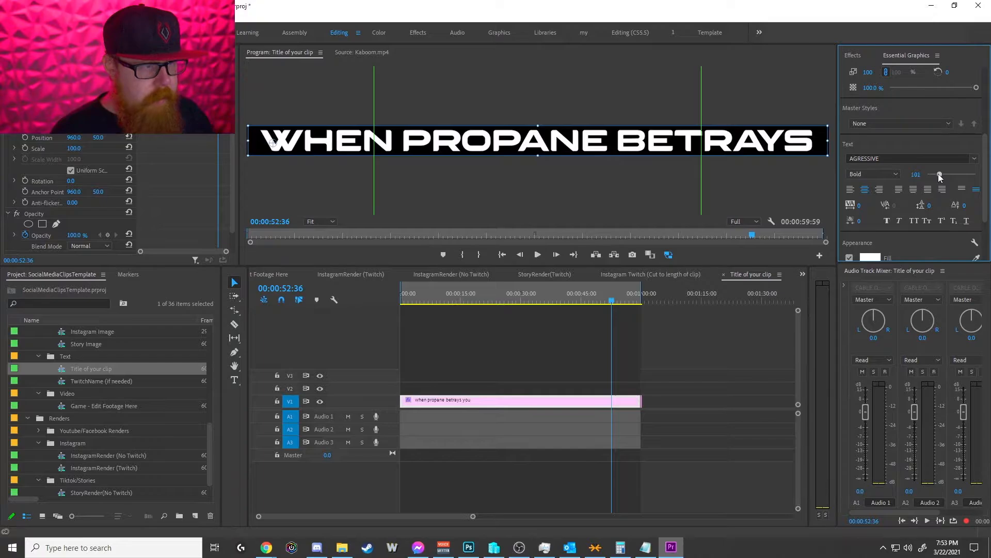
Step: Check the enlarged title in StoryRender(Twitch) and Instagram Twitch (Cut to length of clip), and close the Title of your clip sequence
{"action": "left_click", "coordinate": [539, 274]}
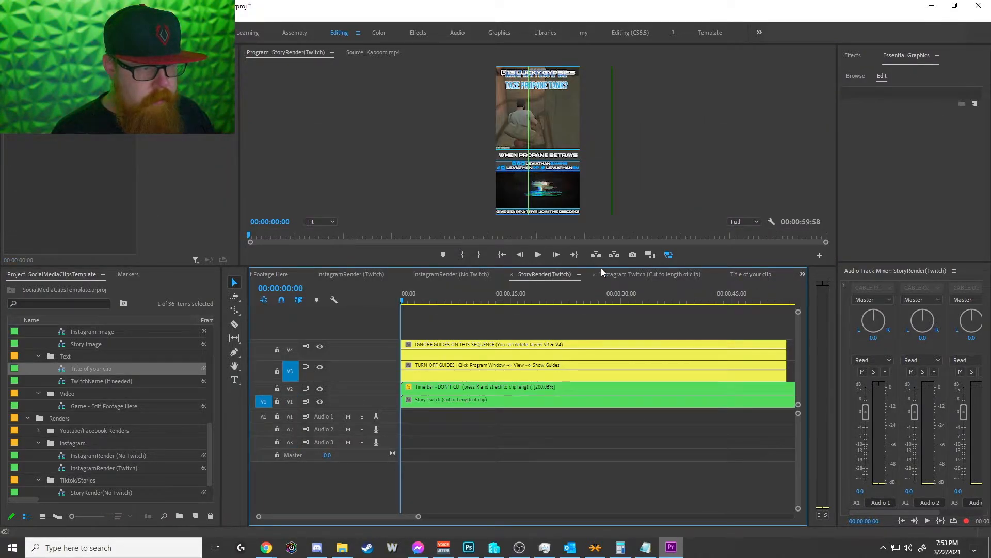
{"action": "left_click", "coordinate": [627, 275]}
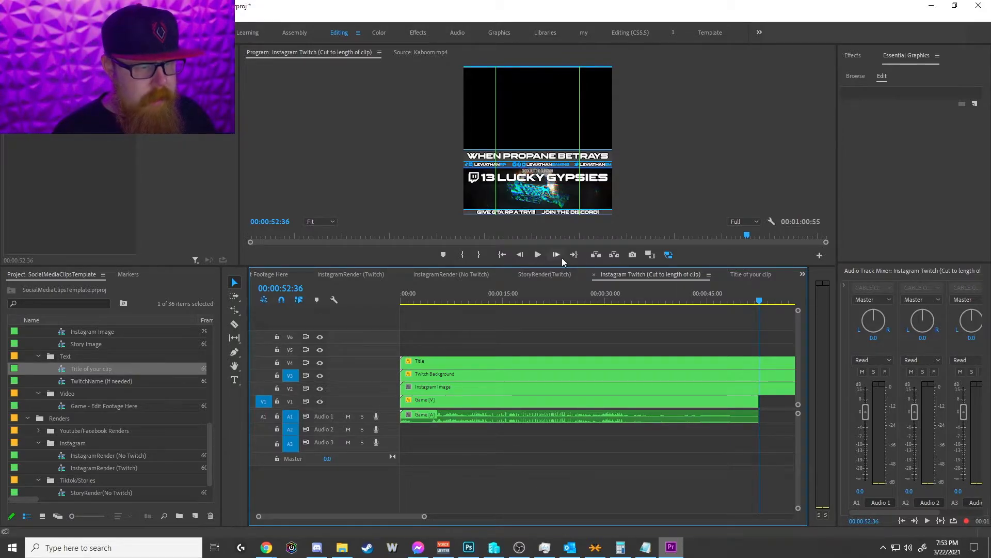
{"action": "left_click", "coordinate": [470, 361]}
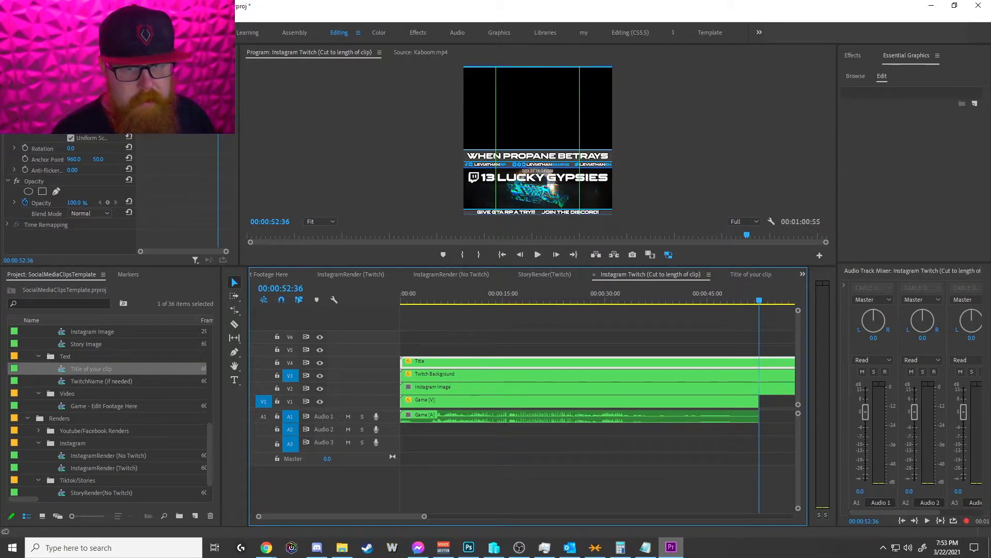
{"action": "left_click", "coordinate": [733, 274]}
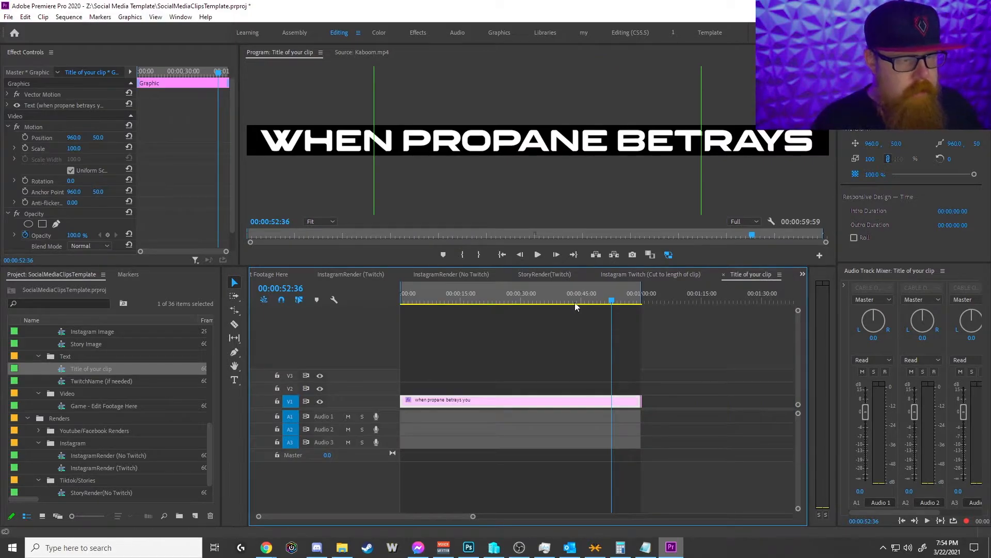
{"action": "left_click", "coordinate": [724, 275]}
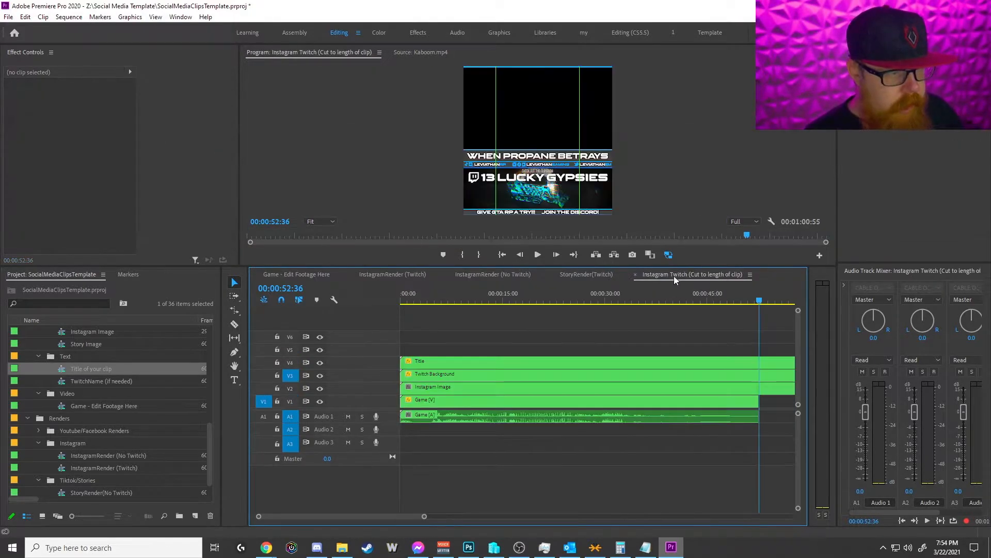
Step: Compare the guides in Game - Edit Footage Here and StoryRender(Twitch), and hide the guides in the program preview
{"action": "left_click", "coordinate": [587, 275]}
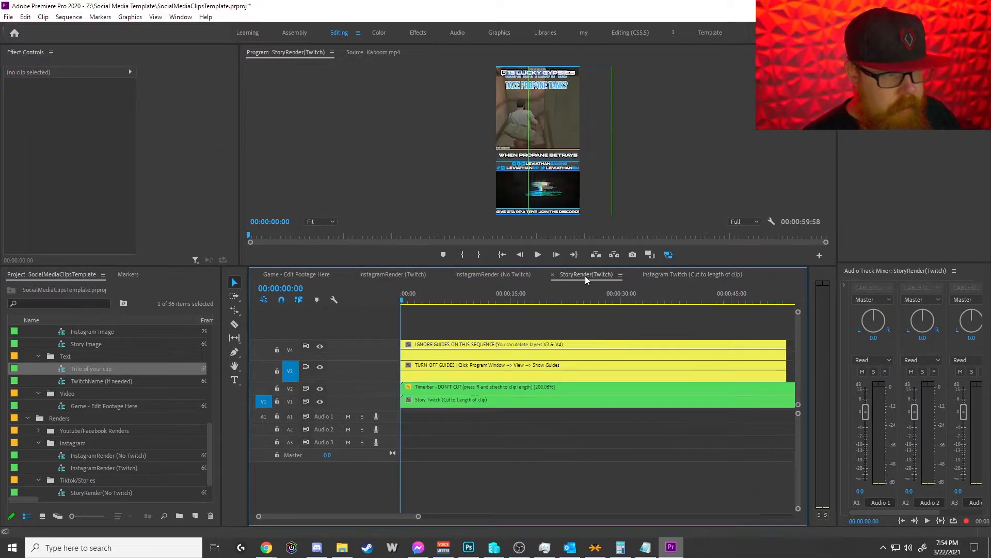
{"action": "left_click", "coordinate": [304, 275]}
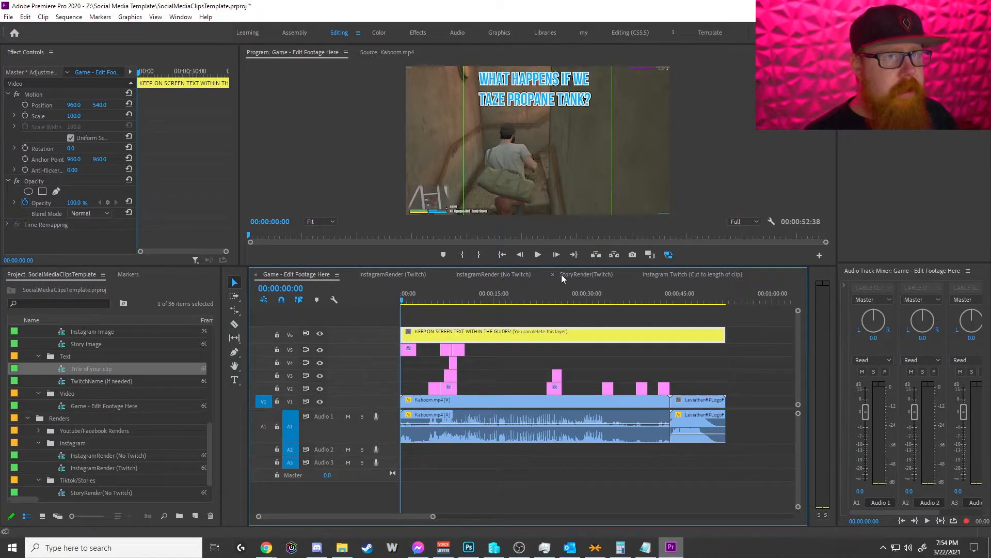
{"action": "left_click", "coordinate": [562, 274]}
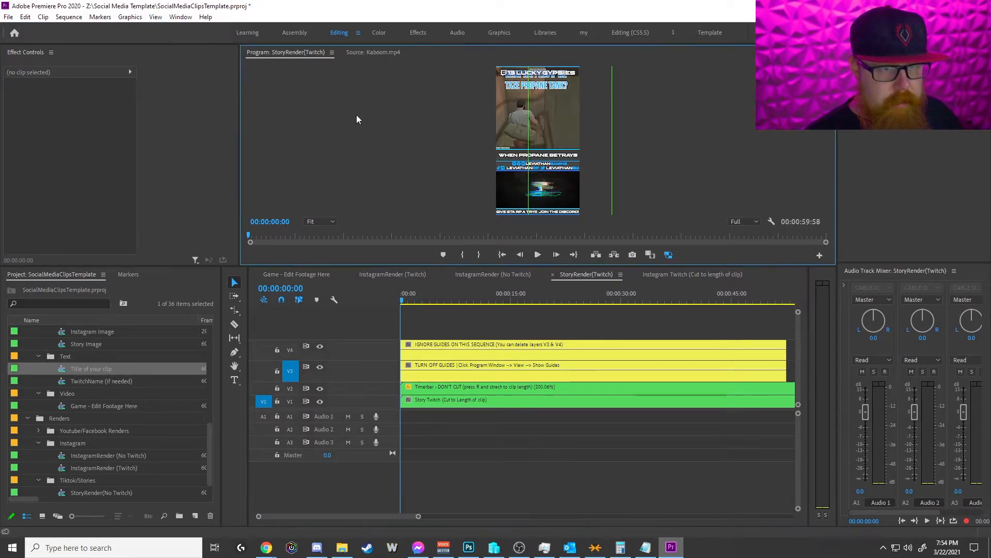
{"action": "left_click", "coordinate": [155, 17]}
{"action": "left_click", "coordinate": [175, 105]}
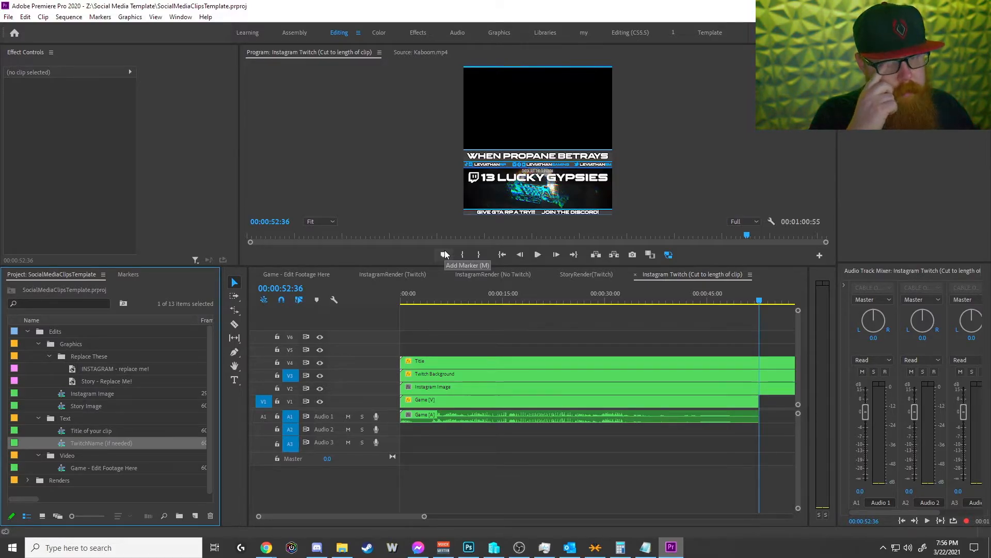
Step: Open the Game - Edit Footage Here sequence and show the guides in its program preview
{"action": "left_click", "coordinate": [302, 276]}
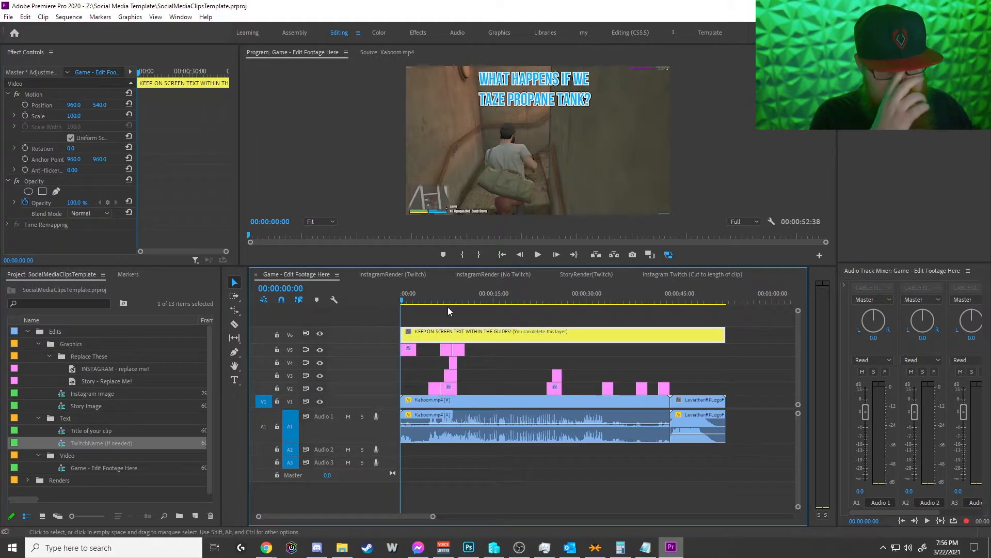
{"action": "left_click", "coordinate": [155, 16]}
{"action": "left_click", "coordinate": [178, 104]}
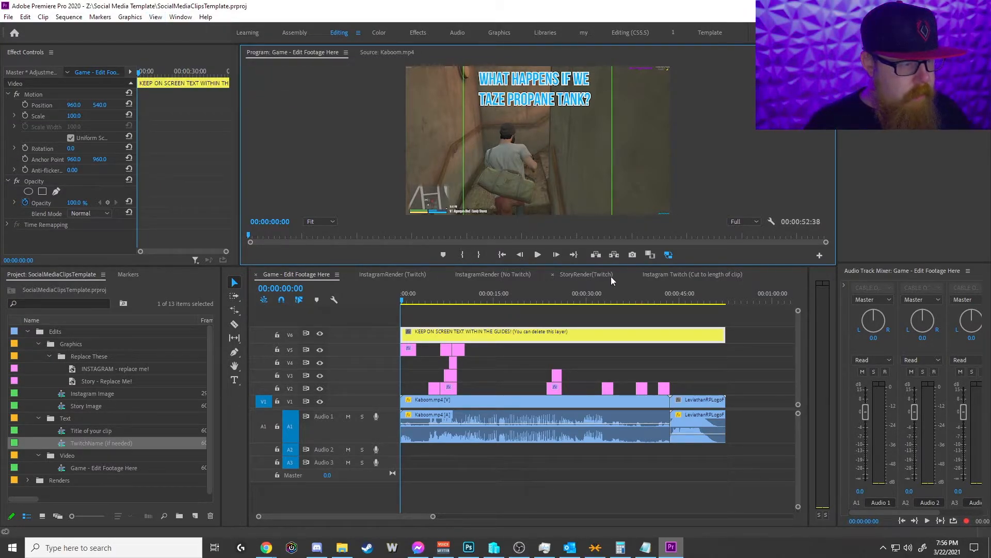
Step: In StoryRender(Twitch), move the playhead to 00:00:12:38 and open the nested Story Twitch (Cut to Length of clip) sequence
{"action": "left_click", "coordinate": [596, 274]}
{"action": "mouse_move", "coordinate": [482, 305]}
{"action": "left_mouse_down"}
{"action": "mouse_move", "coordinate": [446, 302]}
{"action": "mouse_move", "coordinate": [494, 301]}
{"action": "left_mouse_up"}
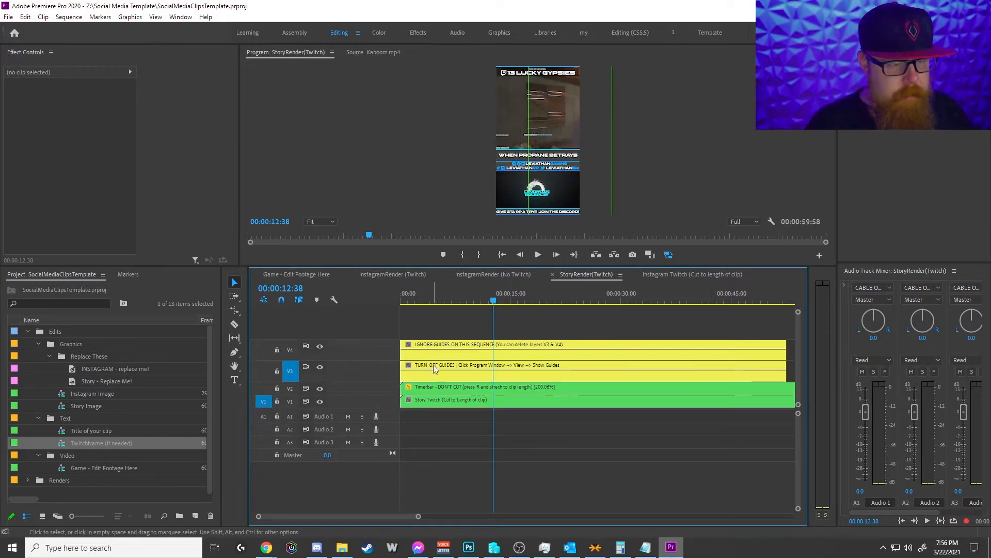
{"action": "double_click", "coordinate": [433, 400]}
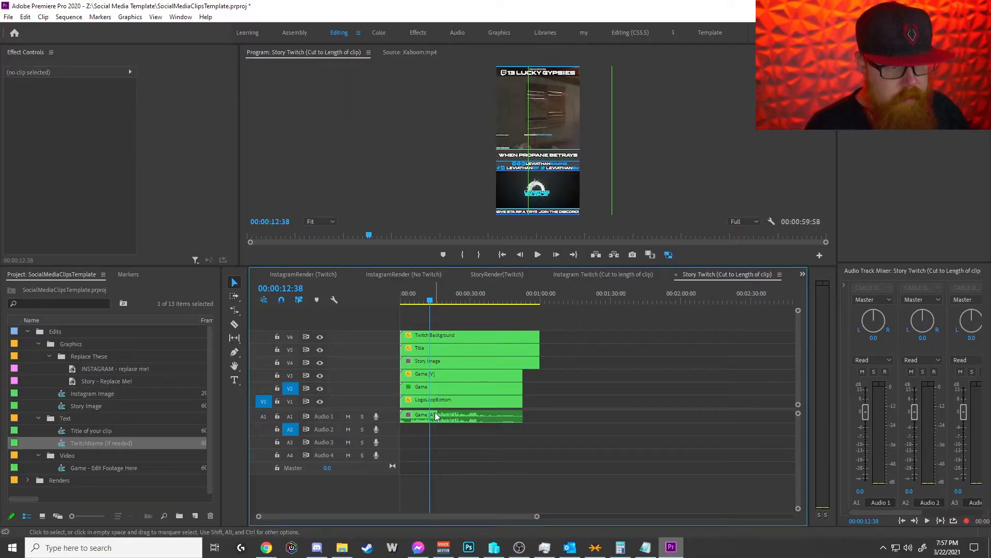
Step: Scale the foreground Game clip on V3 down to about 56.1 so its full width fits the story frame
{"action": "left_click", "coordinate": [436, 386]}
{"action": "left_click", "coordinate": [434, 376]}
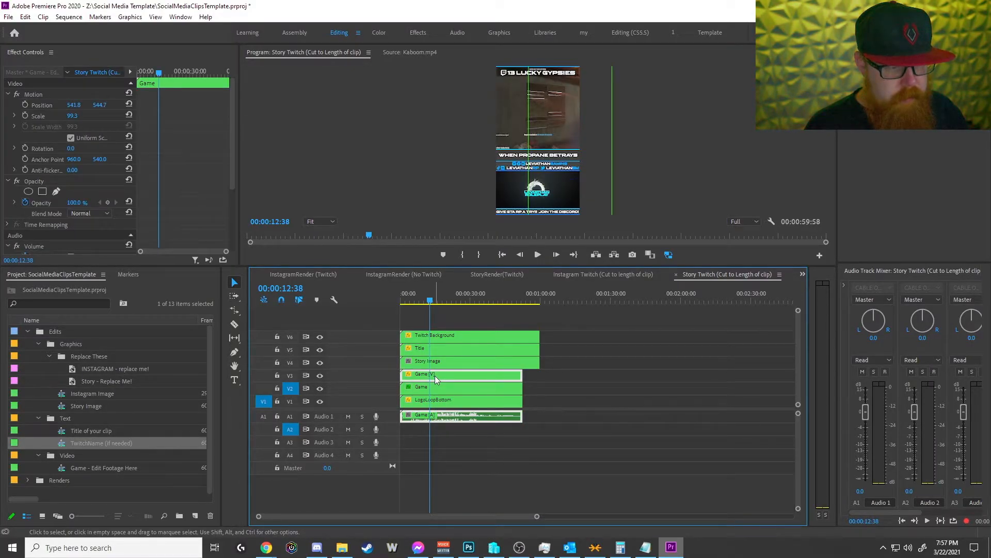
{"action": "left_click", "coordinate": [40, 95]}
{"action": "left_click_drag", "start_coordinate": [610, 149], "coordinate": [562, 131]}
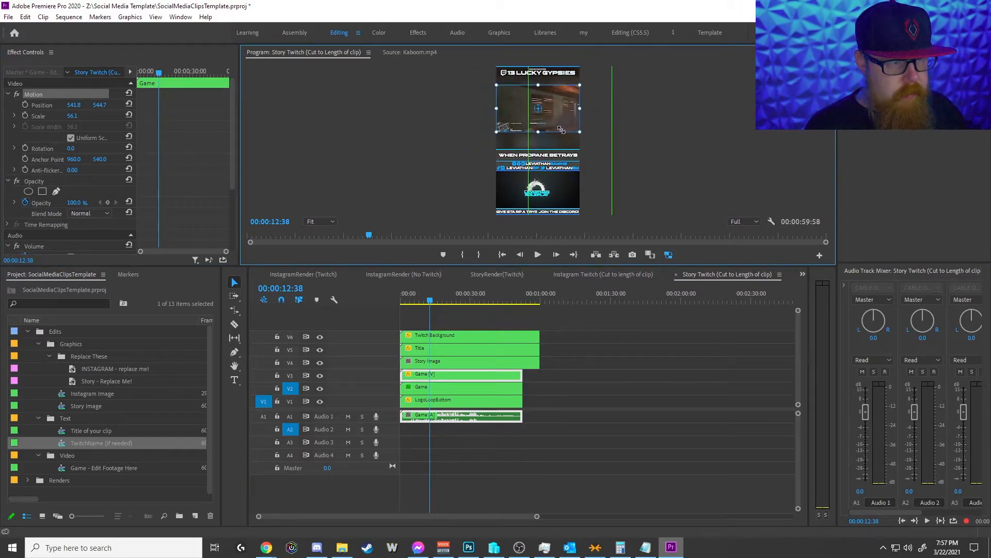
{"action": "left_click", "coordinate": [642, 111]}
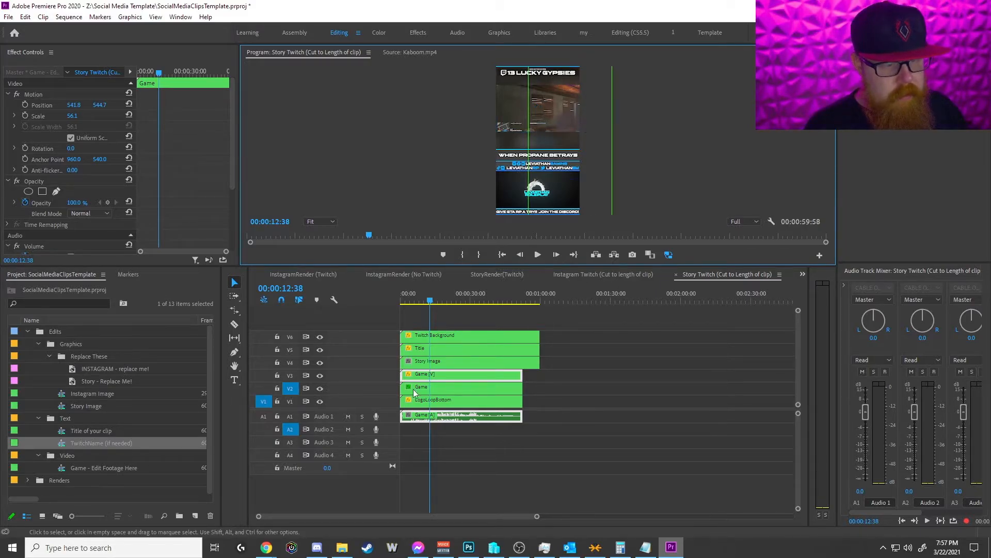
Step: Scale the blurred background Game clip on V2 to about 120.8, and close the nested Story Twitch sequence
{"action": "left_click", "coordinate": [433, 391]}
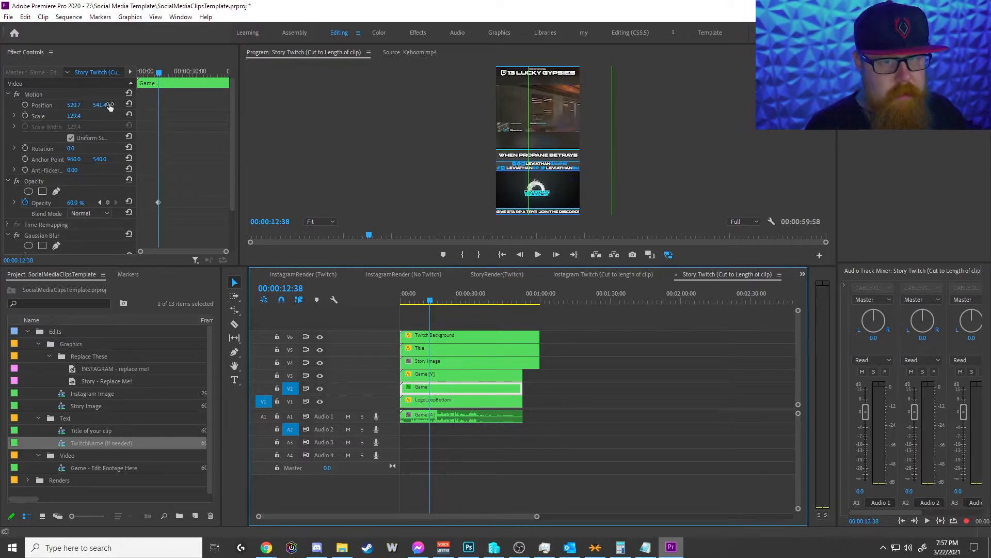
{"action": "left_click", "coordinate": [58, 95]}
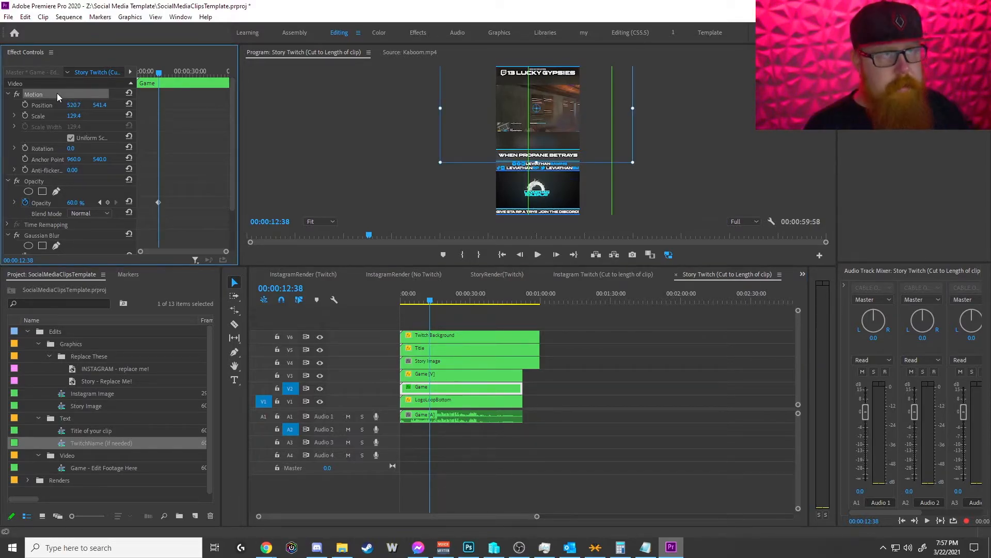
{"action": "left_click", "coordinate": [631, 163]}
{"action": "left_click_drag", "start_coordinate": [631, 163], "coordinate": [595, 172]}
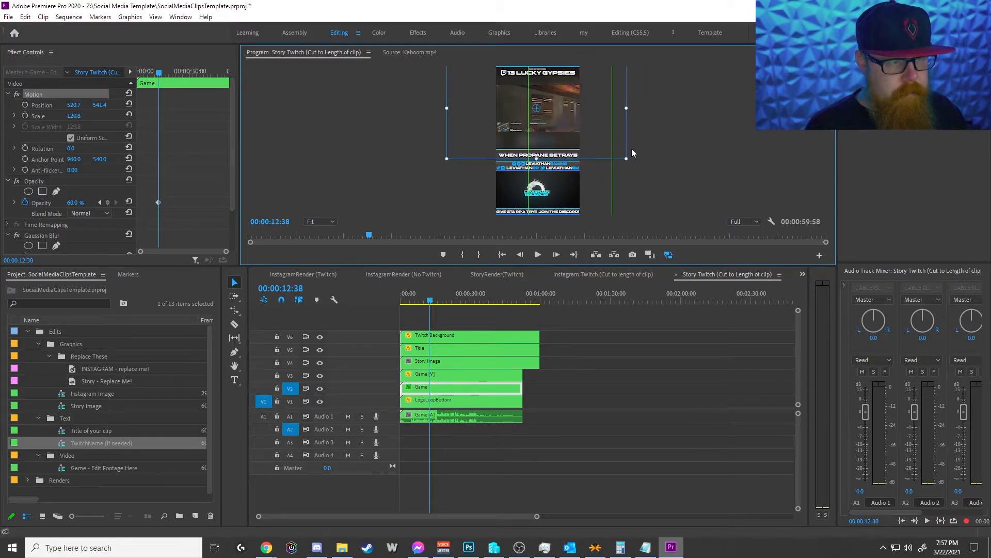
{"action": "left_click", "coordinate": [676, 274]}
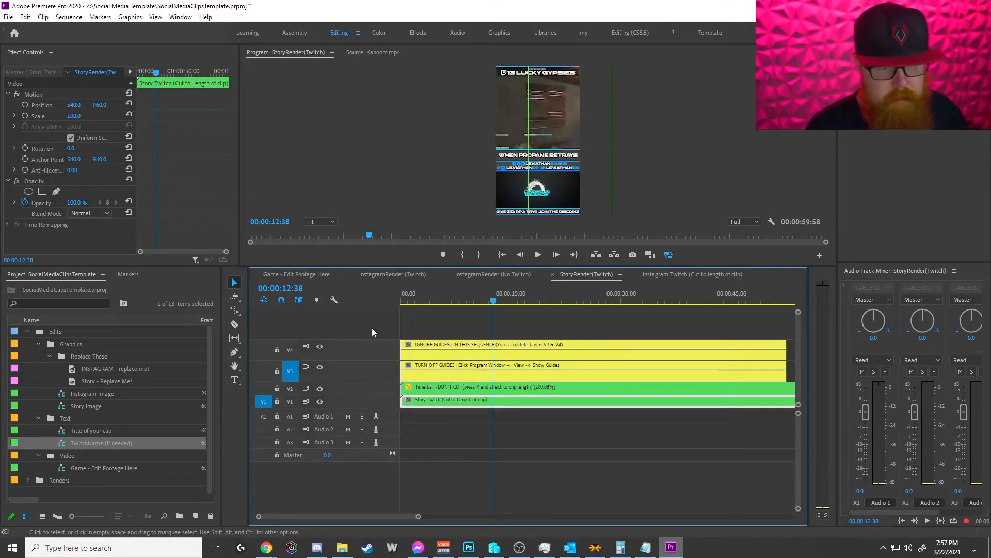
Step: Collapse the Text and Video bins, expand the Renders bin, and select InstagramRender (No Twitch)
{"action": "left_click", "coordinate": [39, 418]}
{"action": "left_click", "coordinate": [39, 430]}
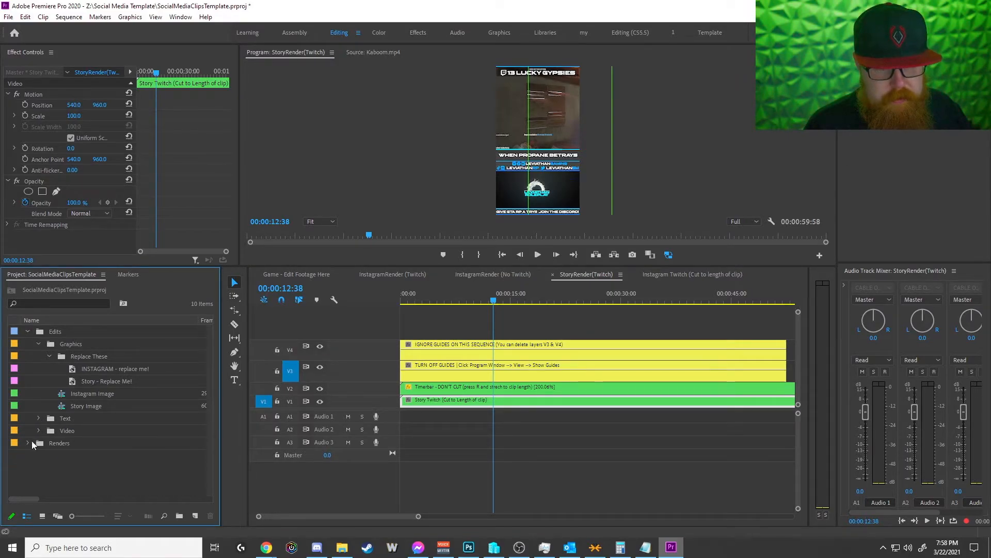
{"action": "left_click", "coordinate": [29, 442]}
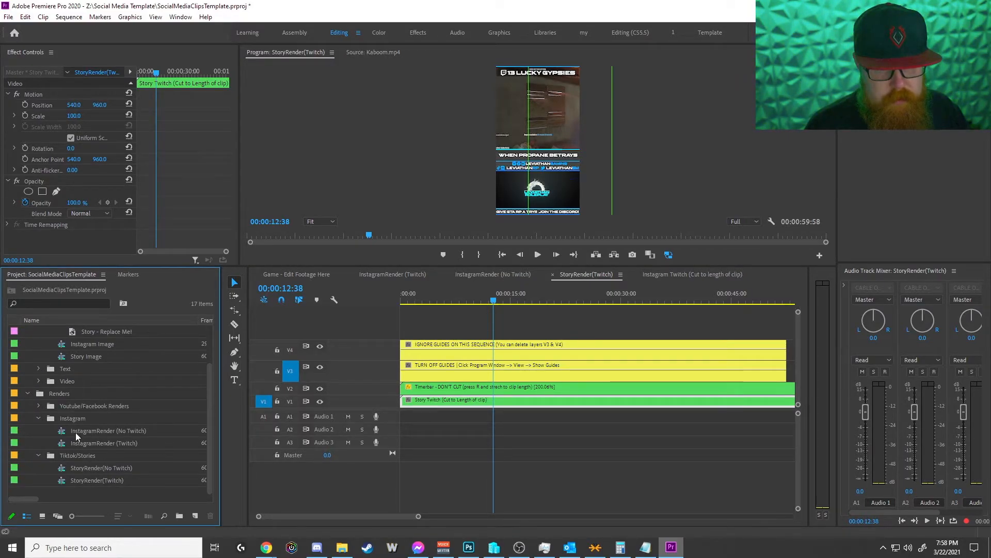
{"action": "left_click", "coordinate": [86, 432]}
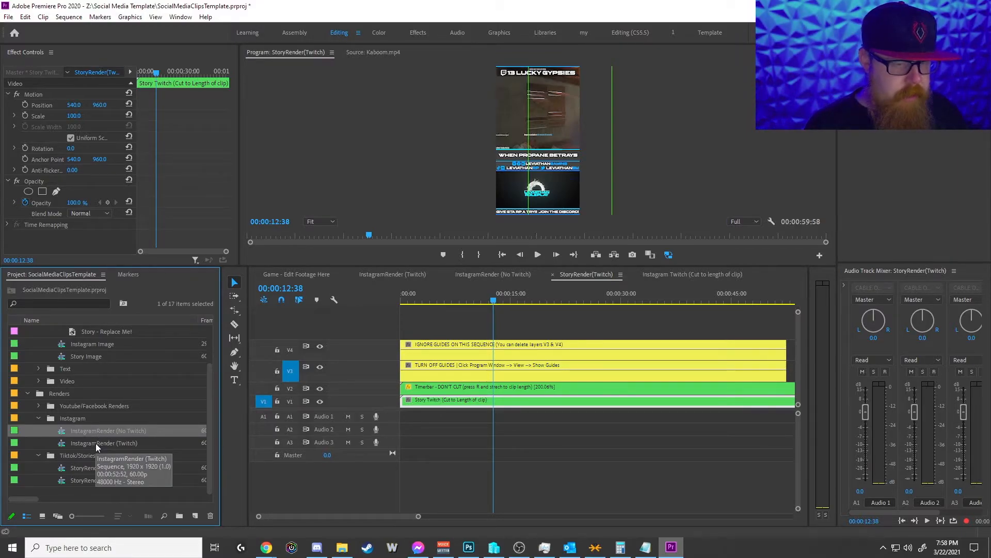
Step: Close the other open sequences, leaving InstagramRender (No Twitch), and move its playhead to about 00:00:50:09
{"action": "left_click", "coordinate": [553, 274]}
{"action": "left_click", "coordinate": [553, 274]}
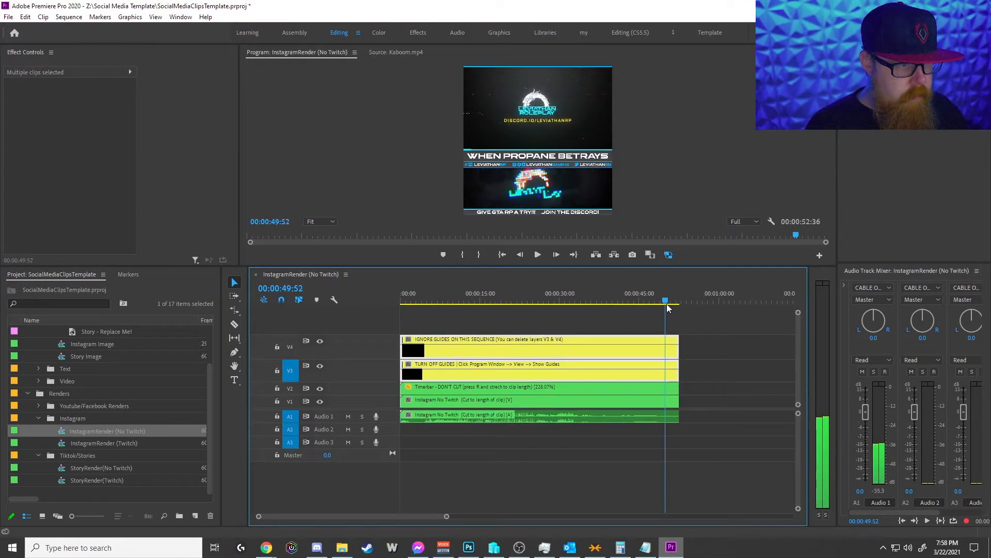
{"action": "left_click_drag", "start_coordinate": [667, 304], "coordinate": [668, 304]}
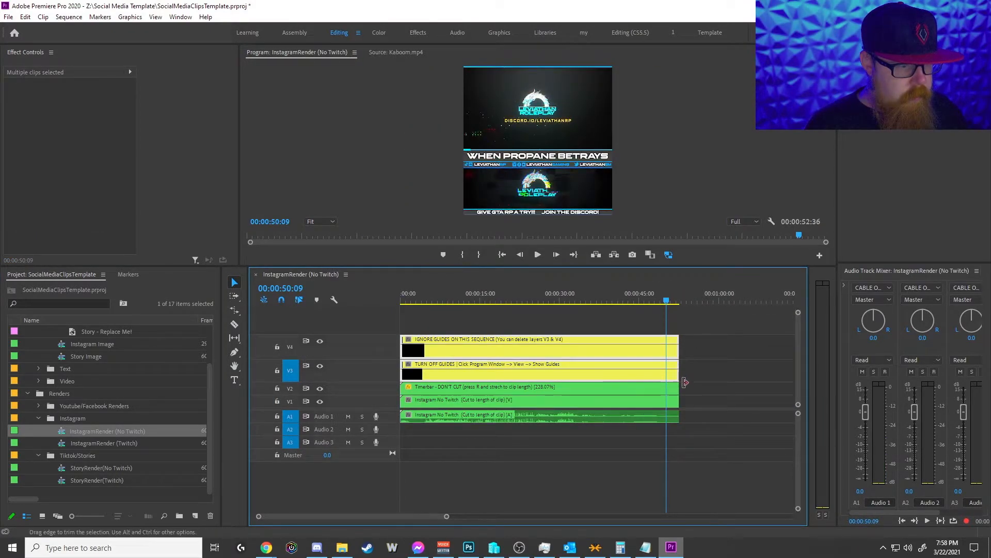
Step: Extend the Instagram No Twitch clip on V1 past the Timerbar to 00:01:00:55 and move the playhead to 00:00:56:28
{"action": "left_click_drag", "start_coordinate": [679, 402], "coordinate": [745, 401]}
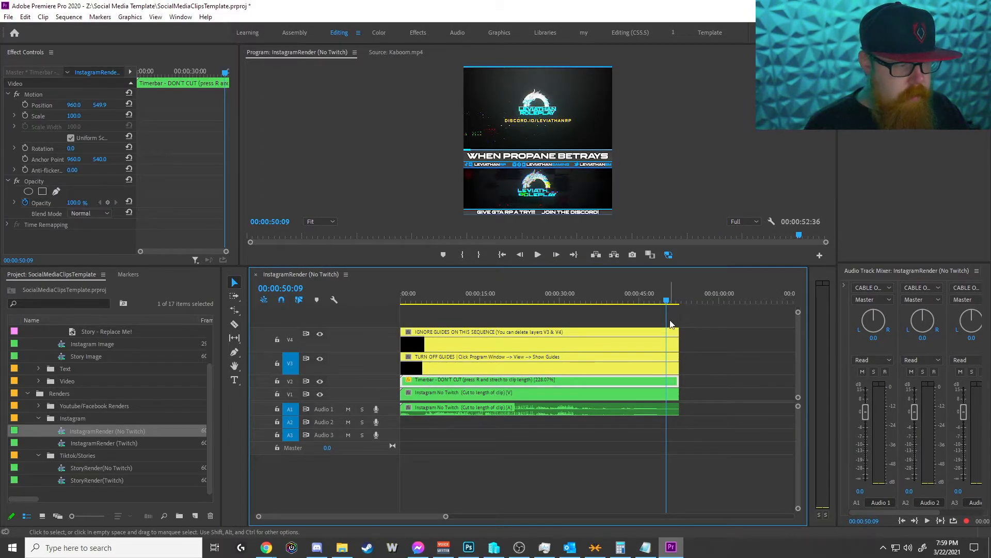
{"action": "left_click_drag", "start_coordinate": [678, 392], "coordinate": [723, 392]}
{"action": "left_click_drag", "start_coordinate": [672, 300], "coordinate": [700, 298]}
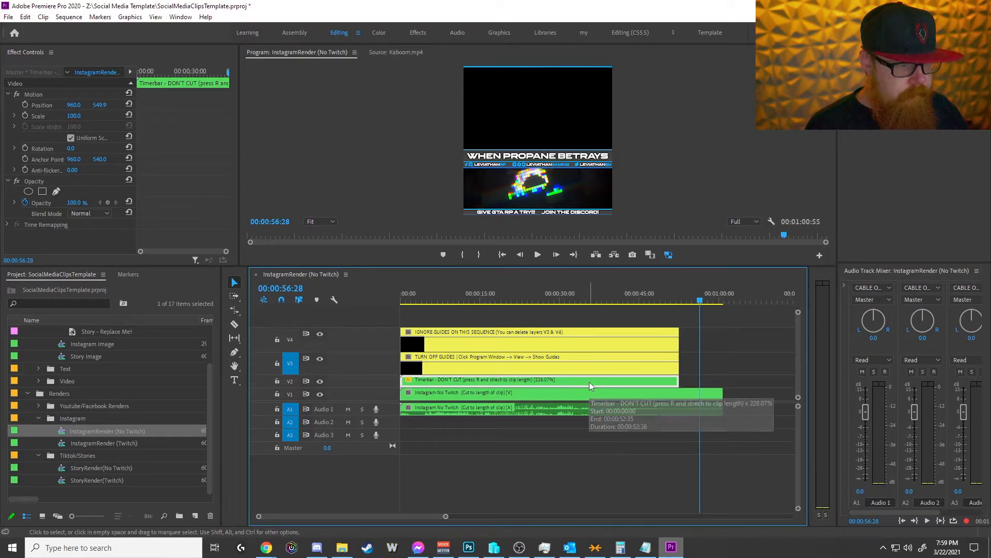
Step: Cut the Instagram No Twitch clip and its audio at 00:00:52:36 and delete the excess portion after the cut
{"action": "mouse_move", "coordinate": [692, 301]}
{"action": "left_mouse_down"}
{"action": "mouse_move", "coordinate": [637, 305]}
{"action": "mouse_move", "coordinate": [709, 305]}
{"action": "mouse_move", "coordinate": [683, 308]}
{"action": "left_mouse_up"}
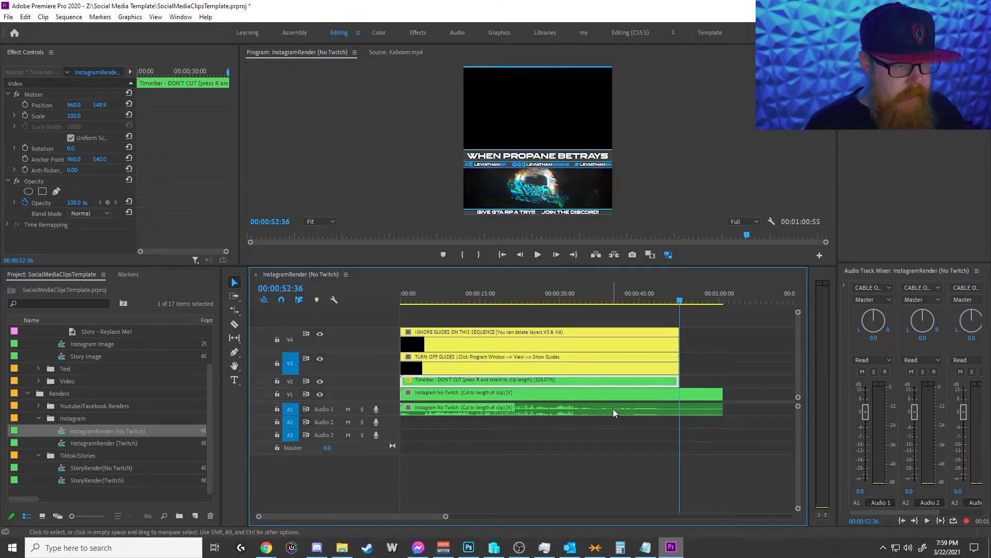
{"action": "left_click", "coordinate": [440, 395]}
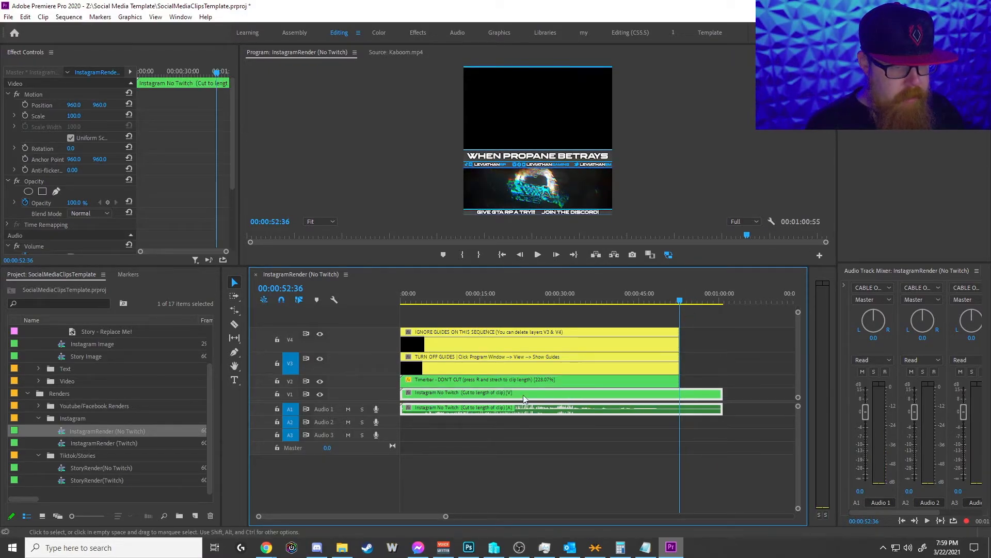
{"action": "key", "text": "c"}
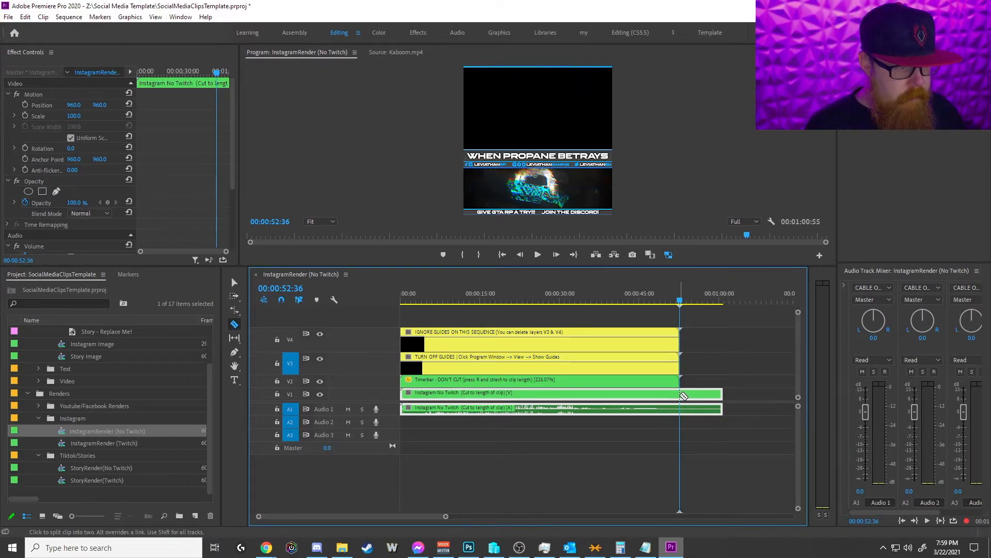
{"action": "left_click", "coordinate": [681, 395]}
{"action": "key", "text": "v"}
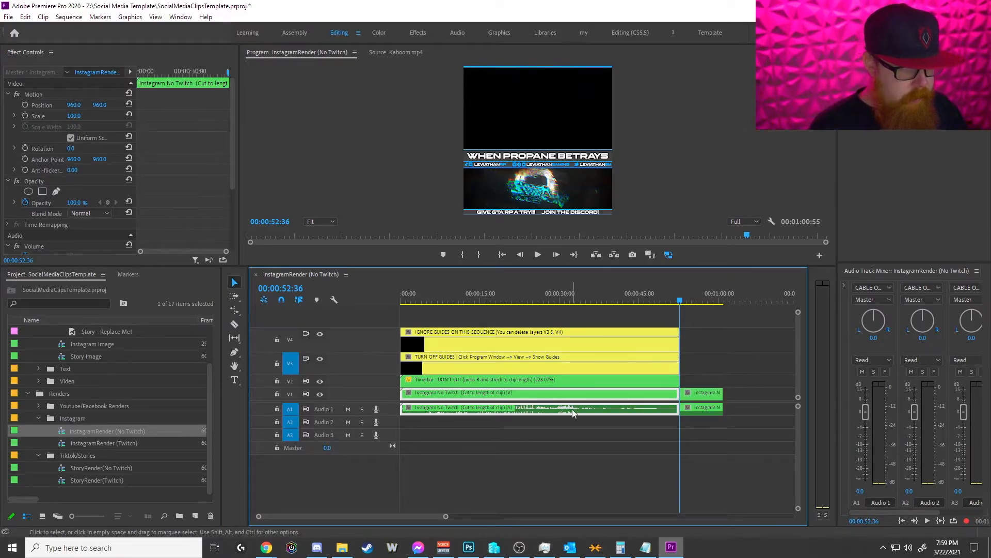
{"action": "key", "text": "Delete"}
{"action": "key", "text": "ctrl+z"}
{"action": "left_click", "coordinate": [696, 398]}
{"action": "key", "text": "Delete"}
Step: Rate-stretch the Timerbar clip on V2 shorter so it ends near 00:00:39:29, at 303.84% speed
{"action": "left_click", "coordinate": [551, 384]}
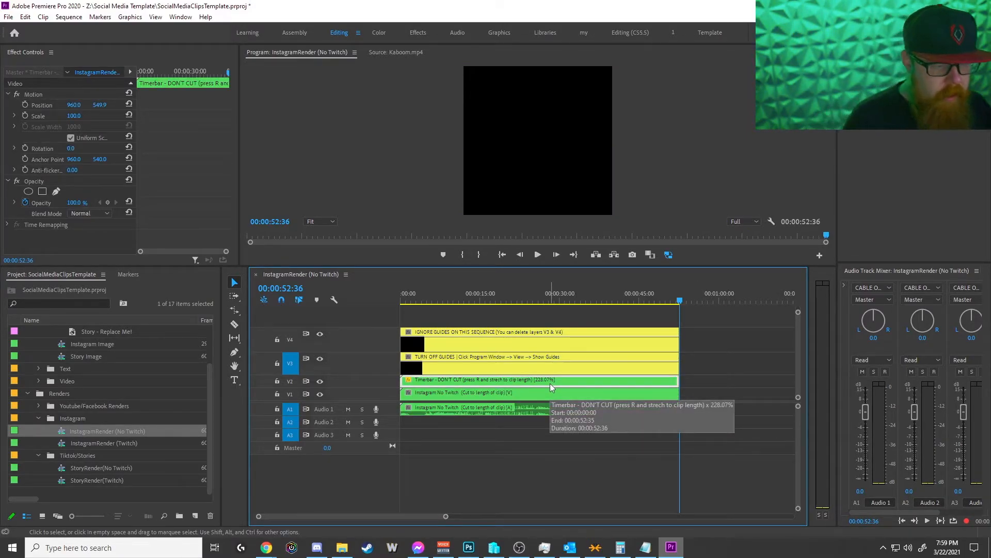
{"action": "key", "text": "r"}
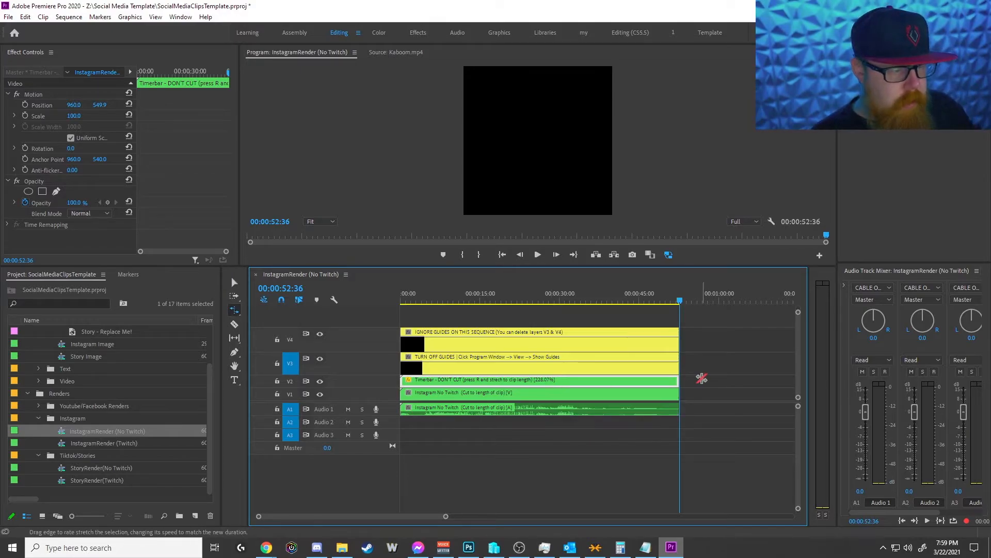
{"action": "left_click_drag", "start_coordinate": [678, 380], "coordinate": [609, 381]}
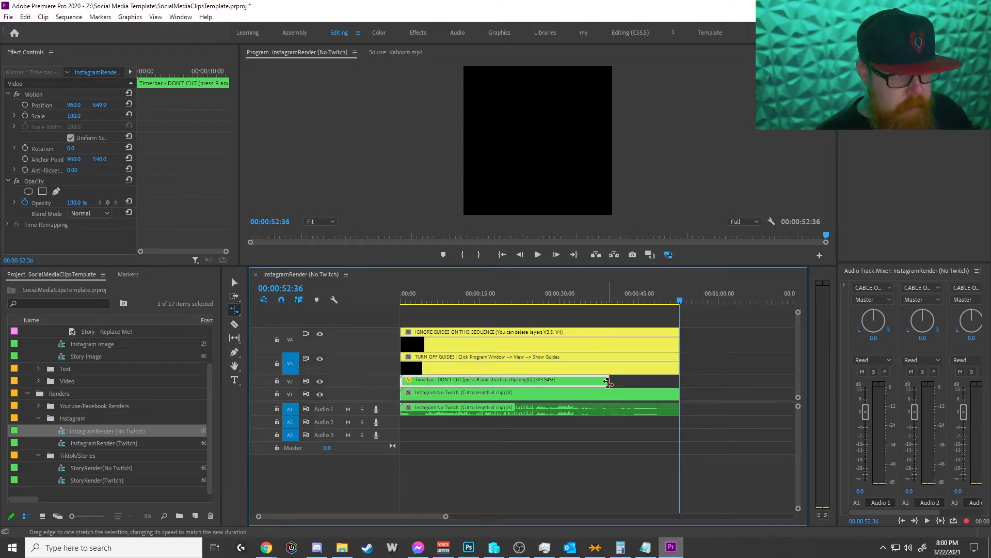
Step: Enlarge the program preview and scrub the sequence up to 00:00:39:29 to check the timer bar's progress
{"action": "left_click", "coordinate": [494, 302]}
{"action": "left_click_drag", "start_coordinate": [494, 302], "coordinate": [442, 304]}
{"action": "left_click_drag", "start_coordinate": [450, 266], "coordinate": [472, 359]}
{"action": "left_click_drag", "start_coordinate": [447, 394], "coordinate": [570, 393]}
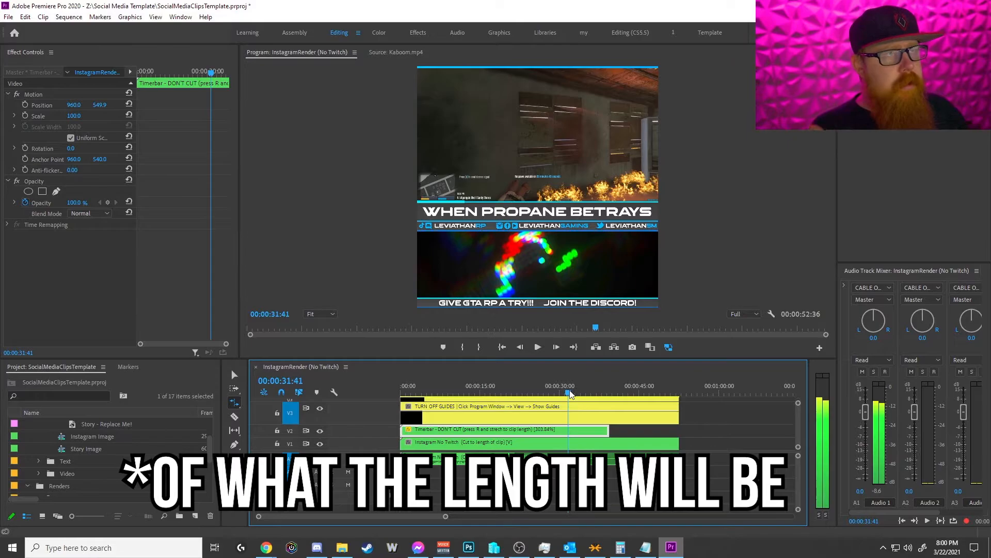
{"action": "left_click_drag", "start_coordinate": [570, 393], "coordinate": [613, 394]}
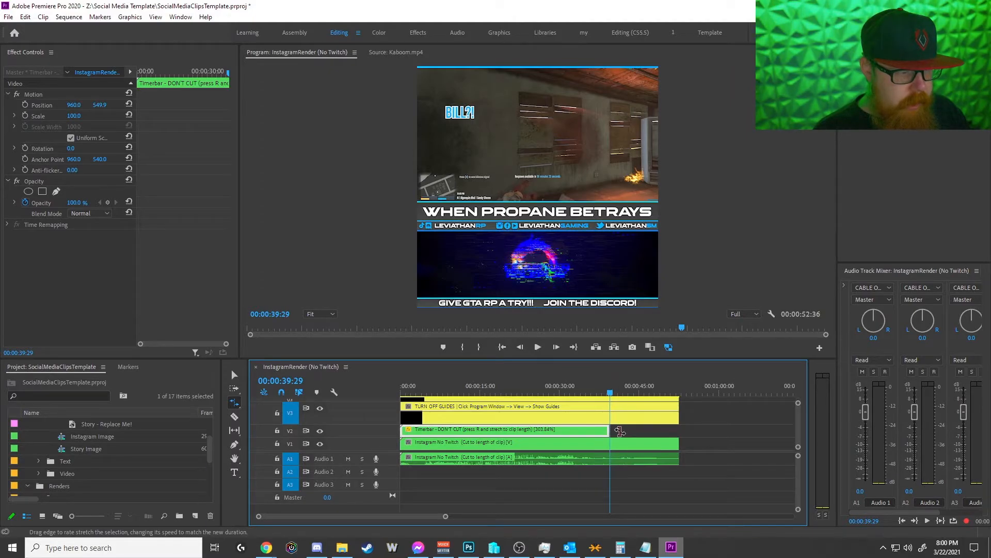
Step: Rate-stretch the Timerbar clip longer to 246.76% speed and scrub to 00:00:45:35 to check the bar
{"action": "left_click", "coordinate": [636, 431]}
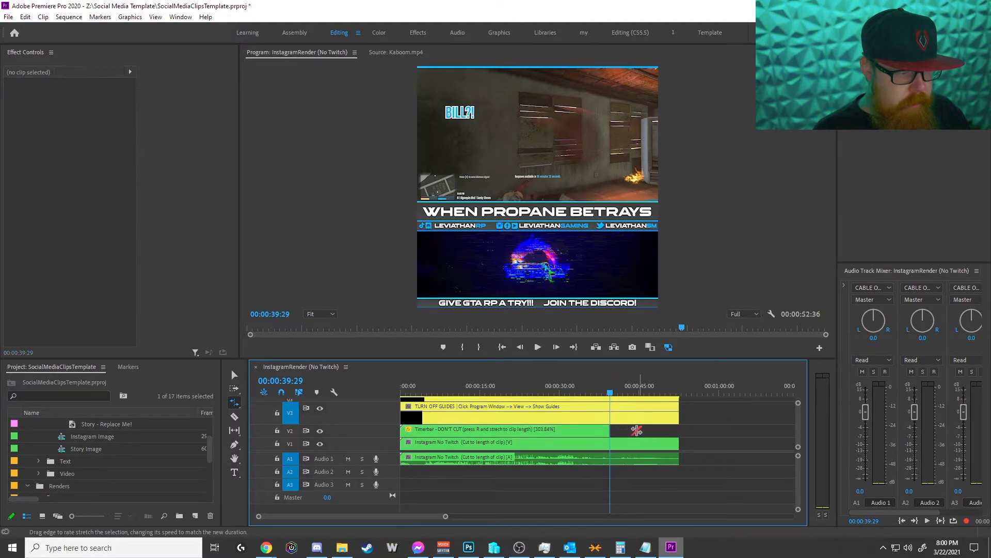
{"action": "left_click", "coordinate": [606, 431]}
{"action": "left_click_drag", "start_coordinate": [619, 430], "coordinate": [656, 431]}
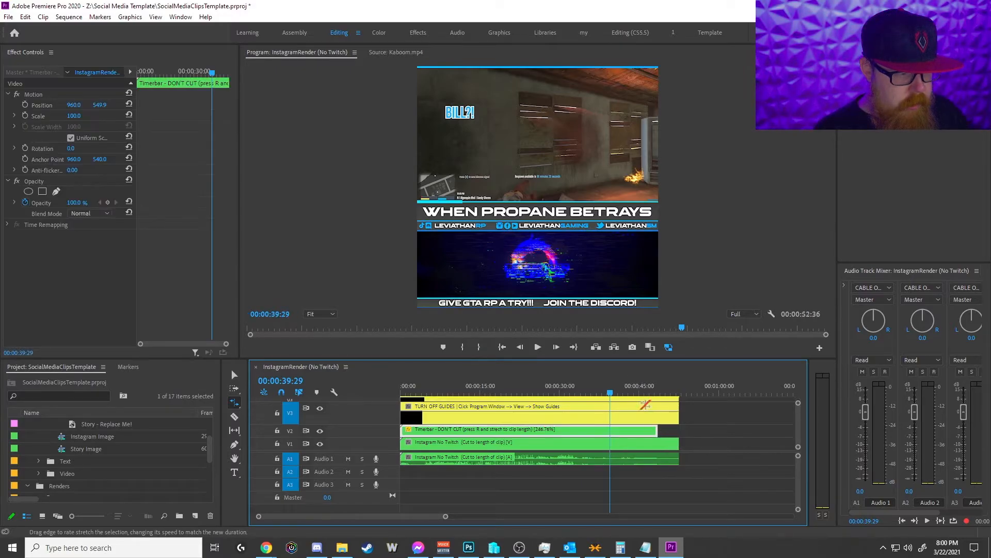
{"action": "mouse_move", "coordinate": [641, 393]}
{"action": "left_mouse_down"}
{"action": "mouse_move", "coordinate": [629, 394]}
{"action": "mouse_move", "coordinate": [668, 397]}
{"action": "mouse_move", "coordinate": [645, 396]}
{"action": "left_mouse_up"}
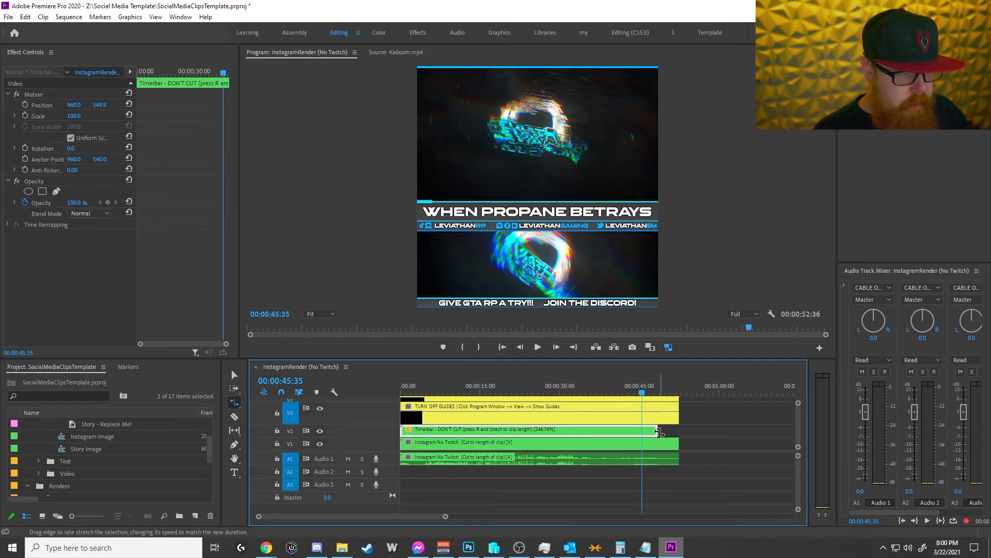
Step: Rate-stretch the Timerbar clip to 228.07% speed so it ends together with the Instagram No Twitch clip
{"action": "left_click", "coordinate": [666, 432]}
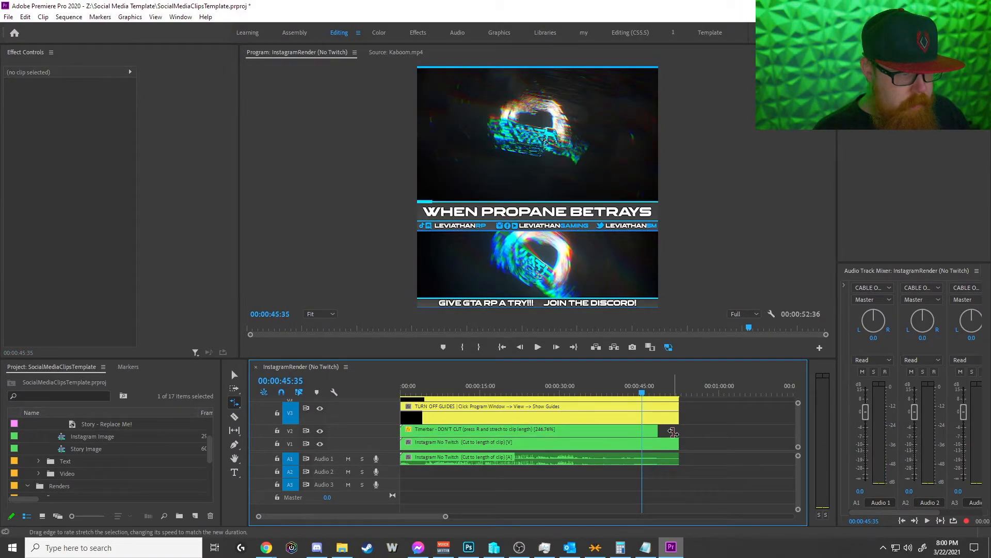
{"action": "left_click", "coordinate": [655, 433]}
{"action": "left_click", "coordinate": [676, 432]}
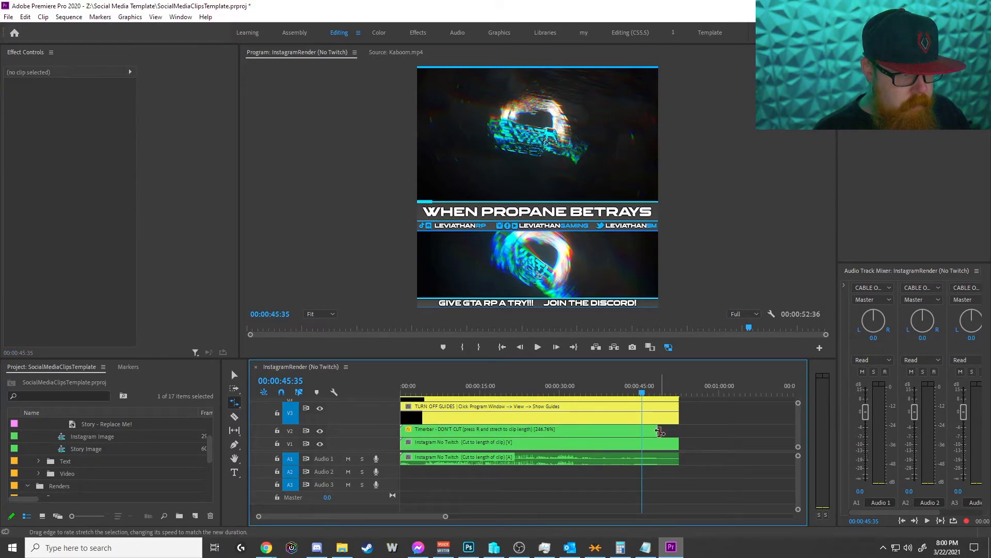
{"action": "left_click", "coordinate": [659, 432]}
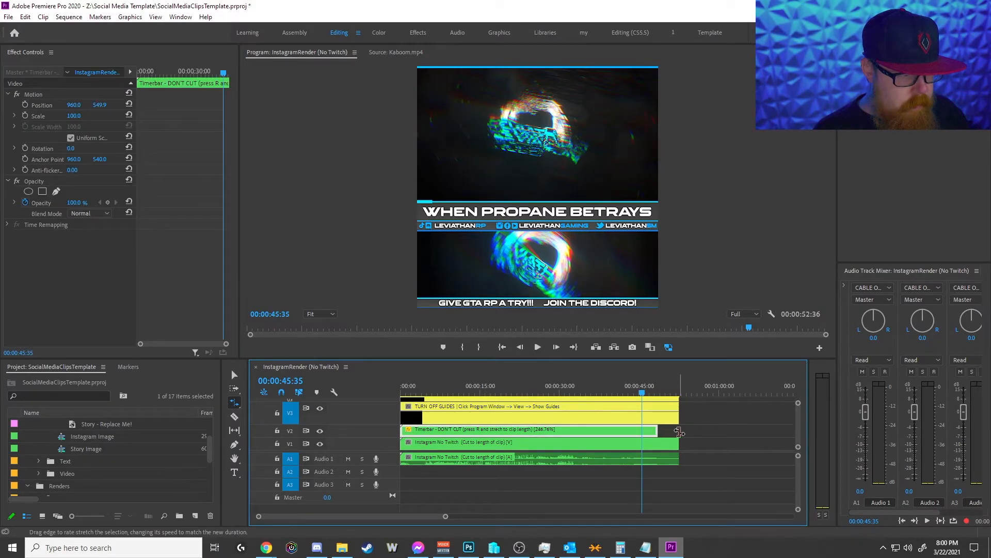
{"action": "left_click", "coordinate": [678, 432]}
{"action": "left_click_drag", "start_coordinate": [656, 431], "coordinate": [678, 432]}
{"action": "key", "text": "v"}
Step: Check the timer bar up to 00:00:52:36, and save the project with the playhead back at the sequence start
{"action": "left_click", "coordinate": [658, 393]}
{"action": "left_click_drag", "start_coordinate": [662, 394], "coordinate": [678, 392]}
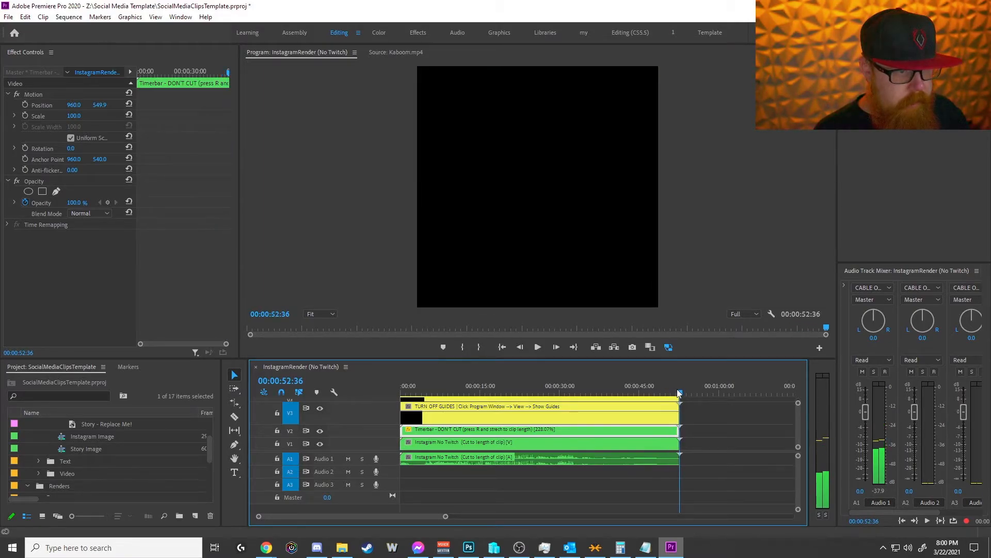
{"action": "key", "text": "Home"}
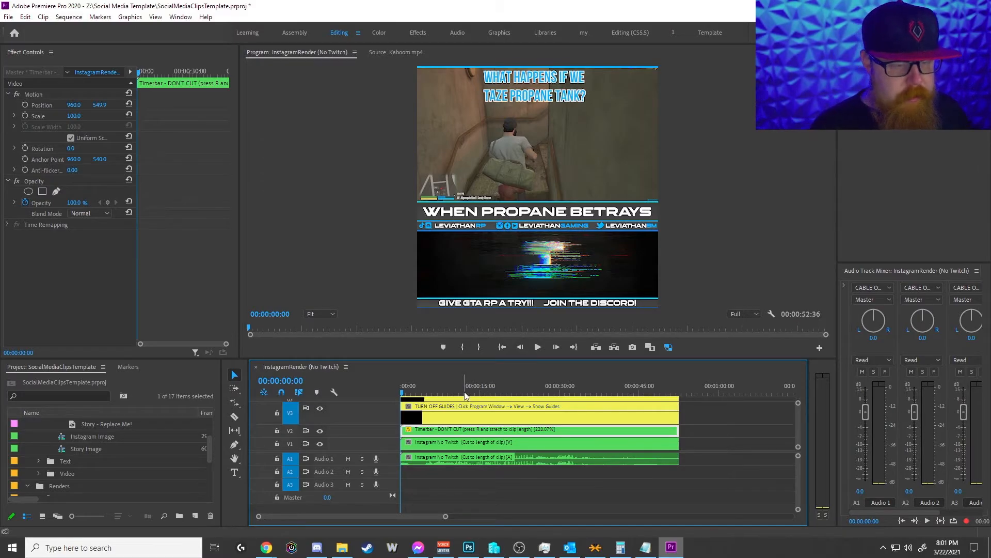
{"action": "key", "text": "ctrl+s"}
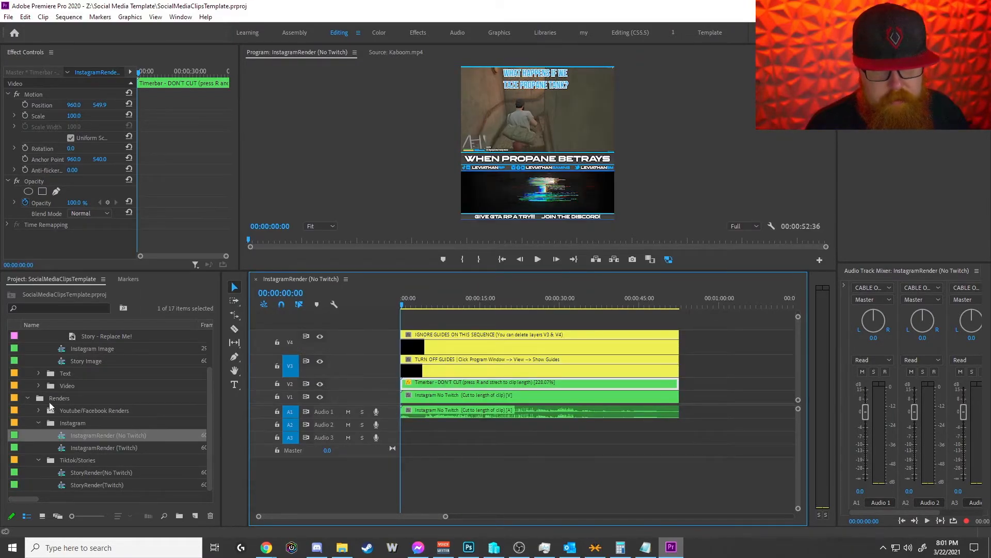
Step: Collapse the Edits bin and leave the Instagram and Tiktok/Stories bins inside Renders expanded
{"action": "scroll", "coordinate": [57, 394], "scroll_direction": "up", "scroll_amount": 2}
{"action": "left_click", "coordinate": [28, 337]}
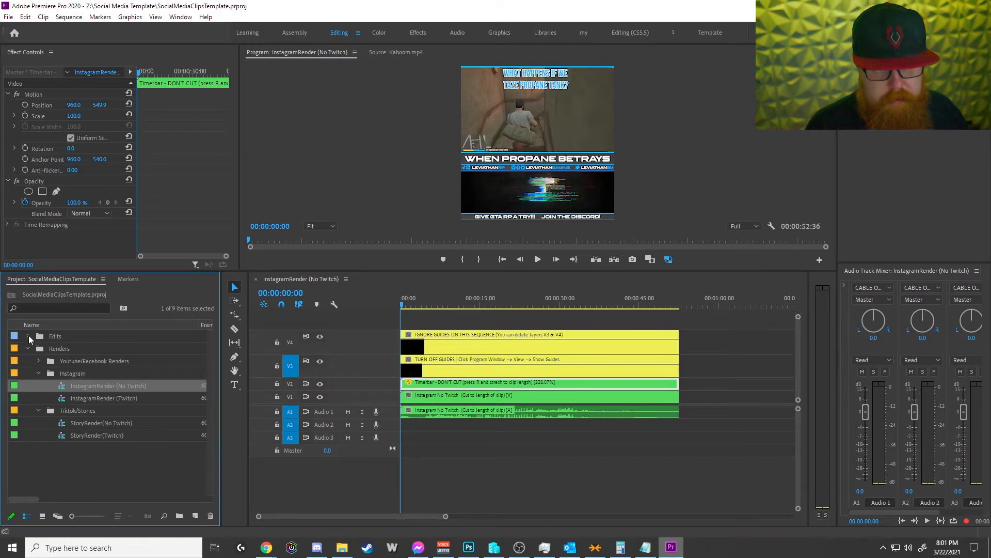
{"action": "left_click", "coordinate": [28, 347]}
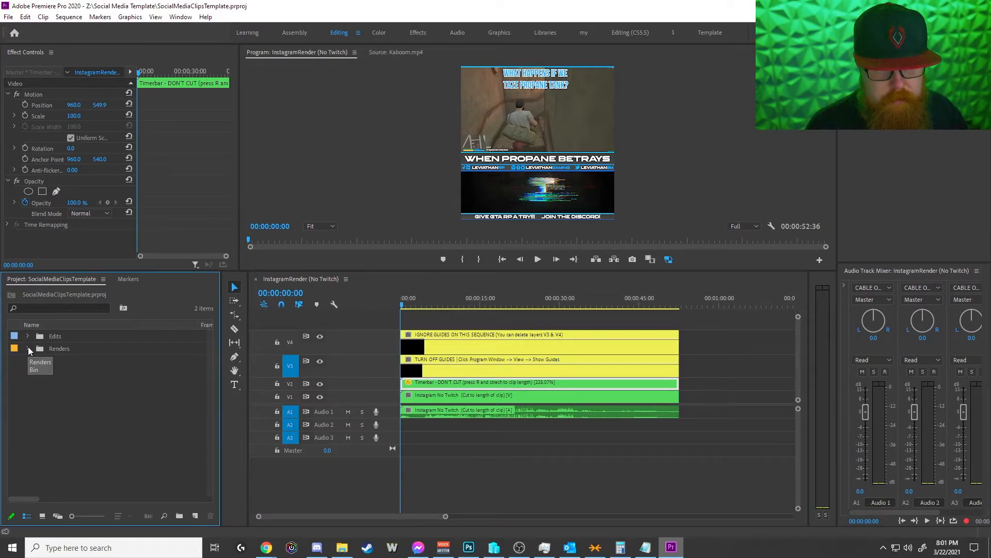
{"action": "left_click", "coordinate": [28, 347]}
{"action": "left_click", "coordinate": [38, 373]}
{"action": "left_click", "coordinate": [39, 386]}
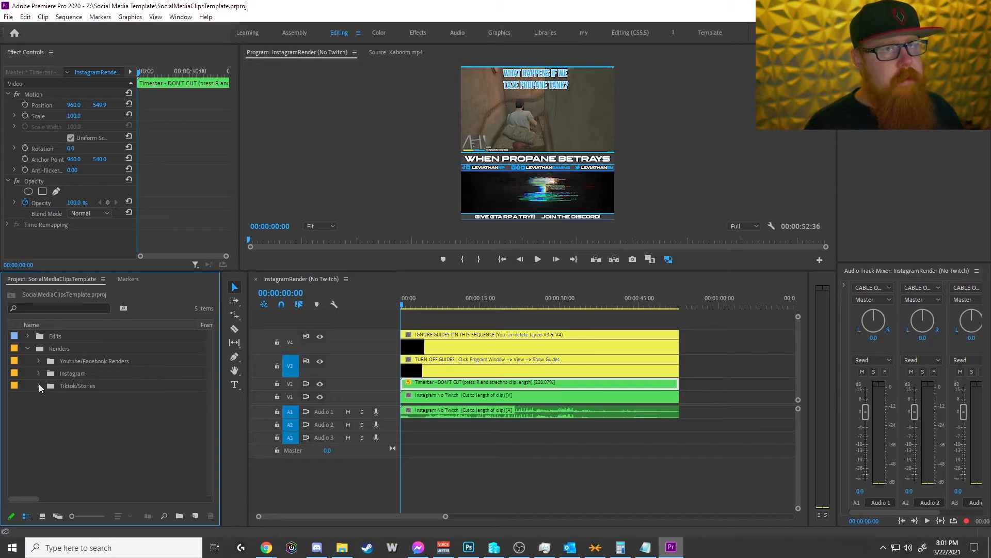
{"action": "left_click", "coordinate": [39, 383]}
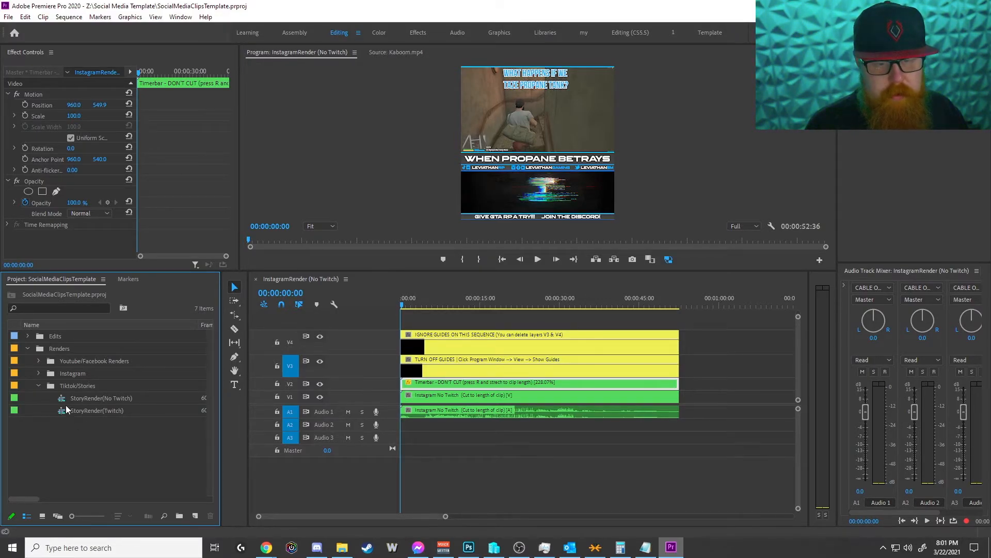
{"action": "left_click", "coordinate": [39, 372]}
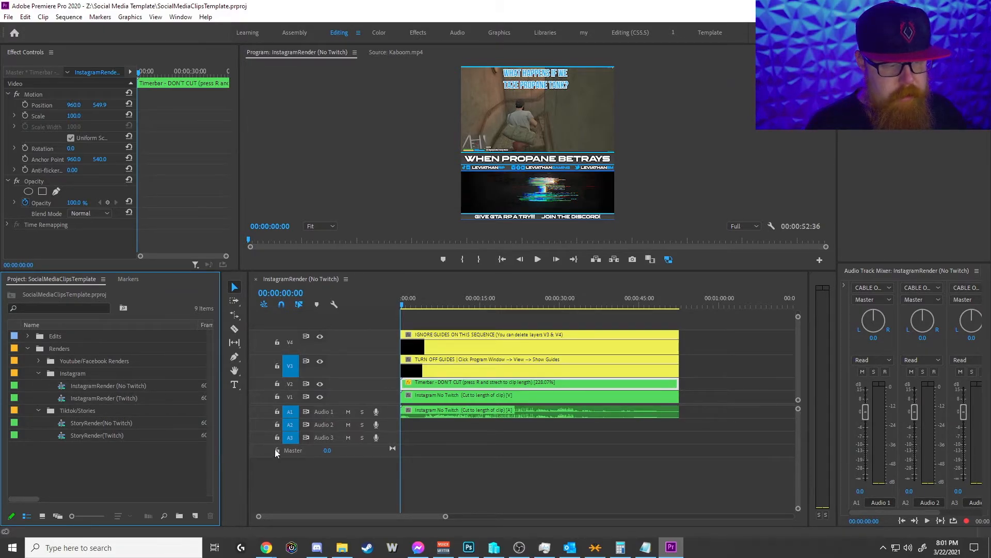
Step: Launch Adobe Media Encoder 2020 and remove the Week 2 Compiled item from its queue
{"action": "left_click", "coordinate": [14, 543]}
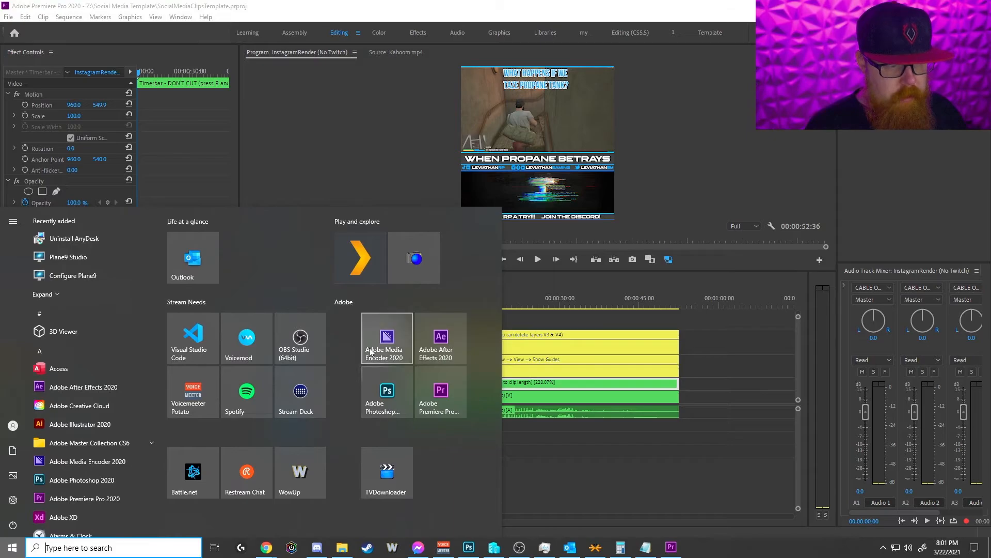
{"action": "left_click", "coordinate": [370, 351]}
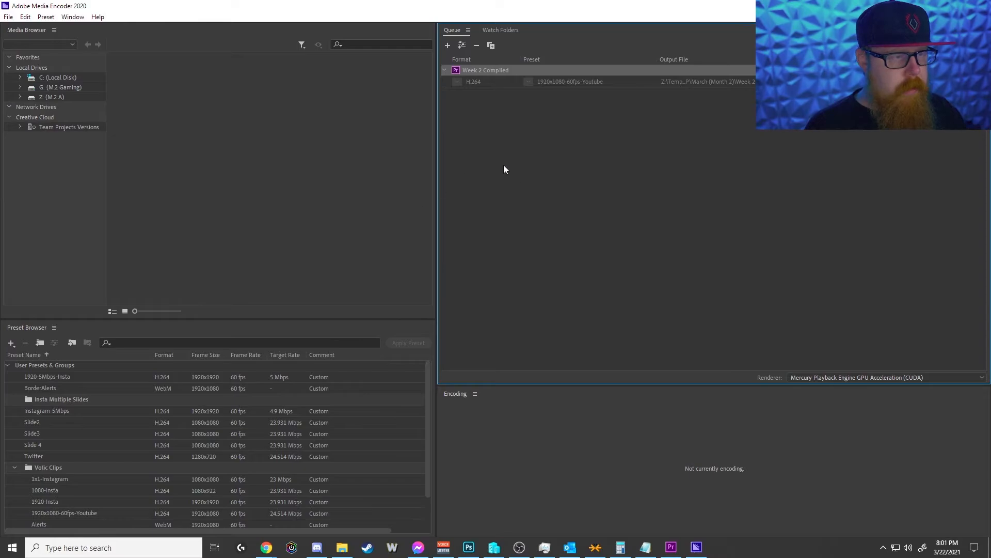
{"action": "key", "text": "Delete"}
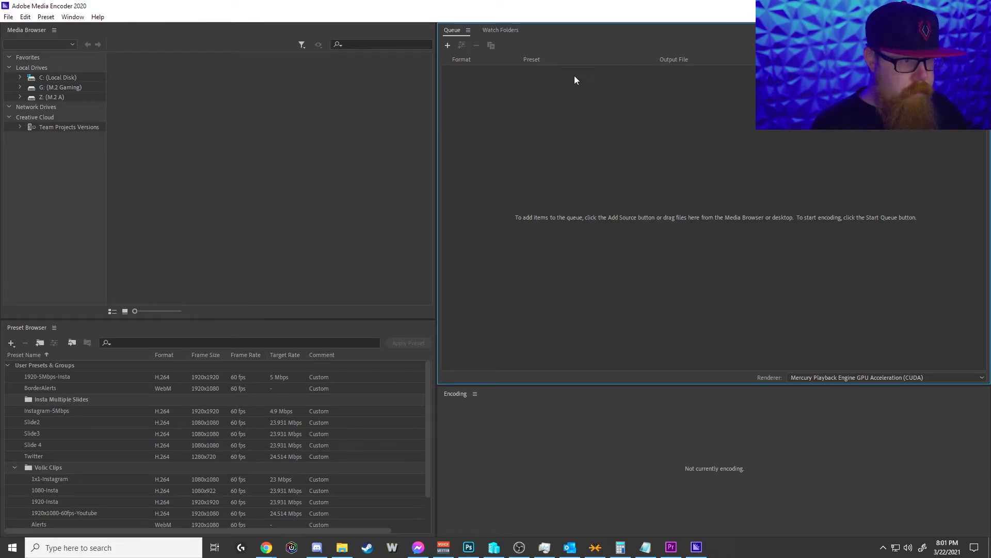
Step: Add SocialMediaClipsTemplate.prproj from the Social Media Template folder on the Z: drive as a source for the encoding queue
{"action": "left_click", "coordinate": [447, 46]}
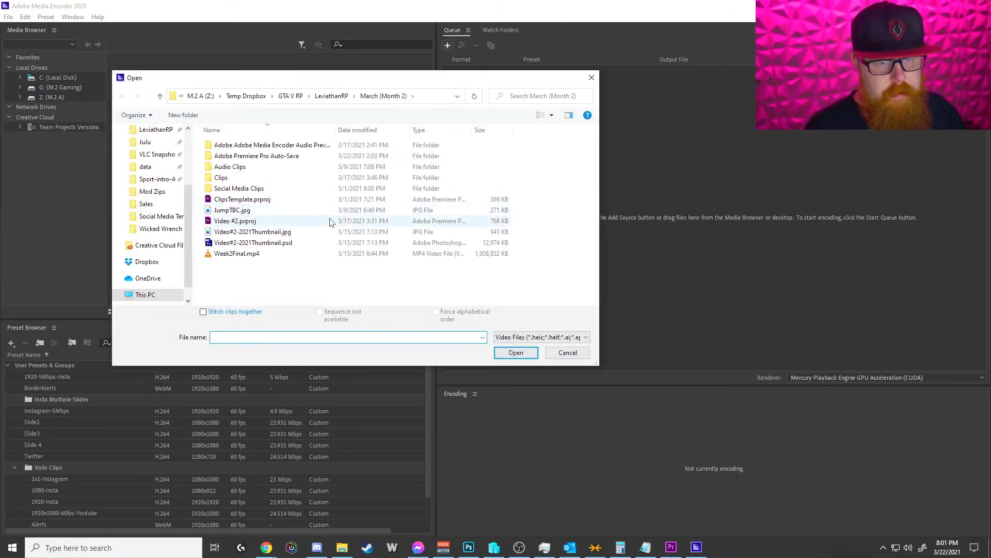
{"action": "left_click", "coordinate": [247, 96]}
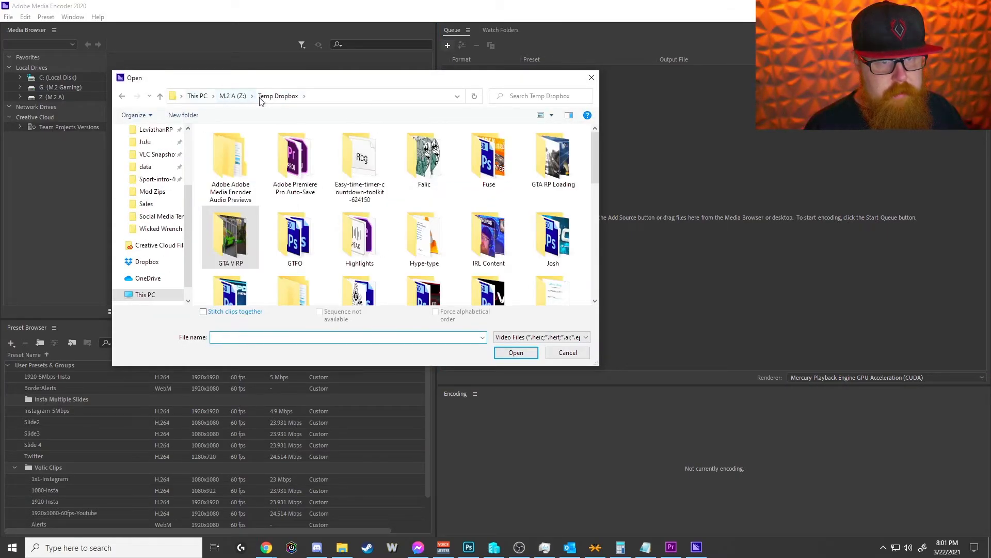
{"action": "left_click", "coordinate": [672, 546]}
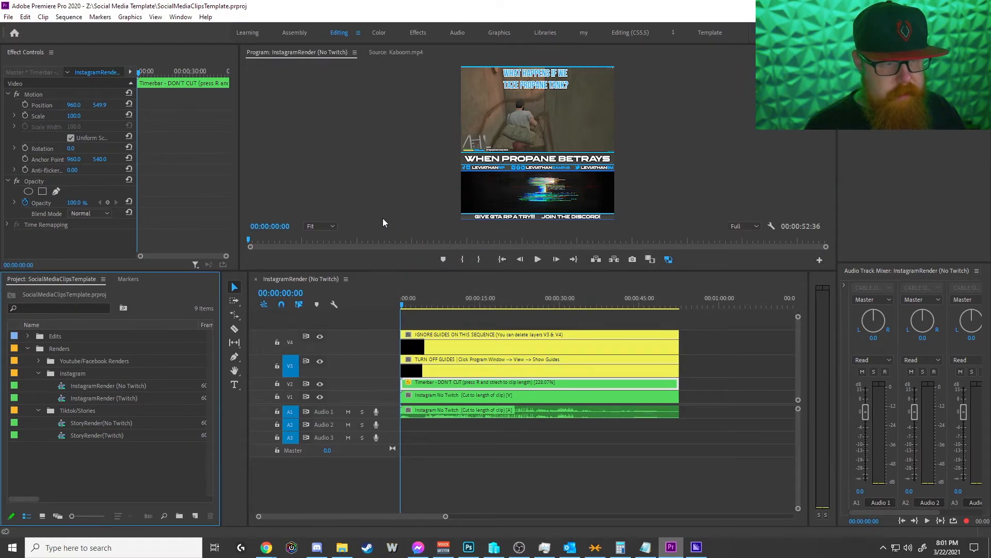
{"action": "key", "text": "alt+Tab"}
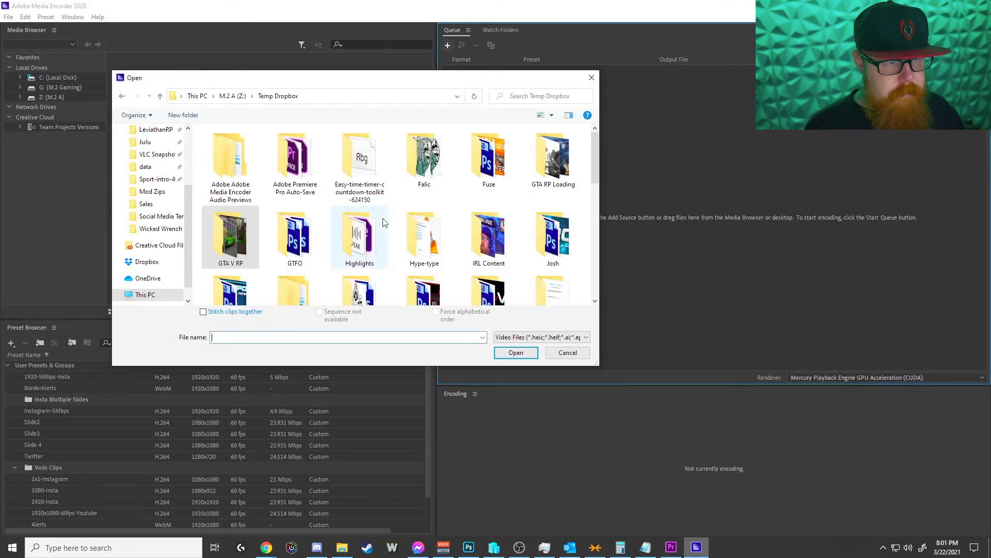
{"action": "left_click", "coordinate": [225, 97]}
{"action": "double_click", "coordinate": [243, 171]}
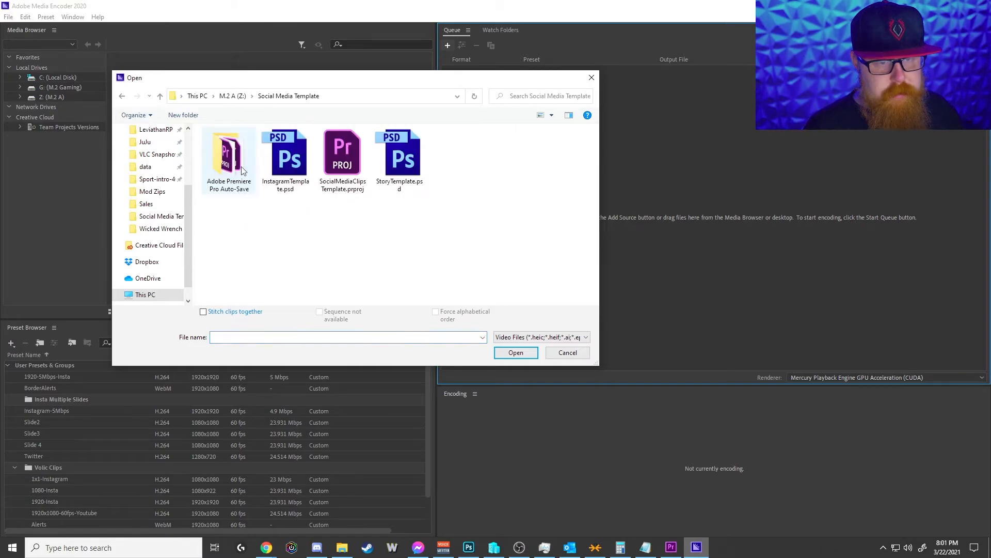
{"action": "double_click", "coordinate": [341, 165]}
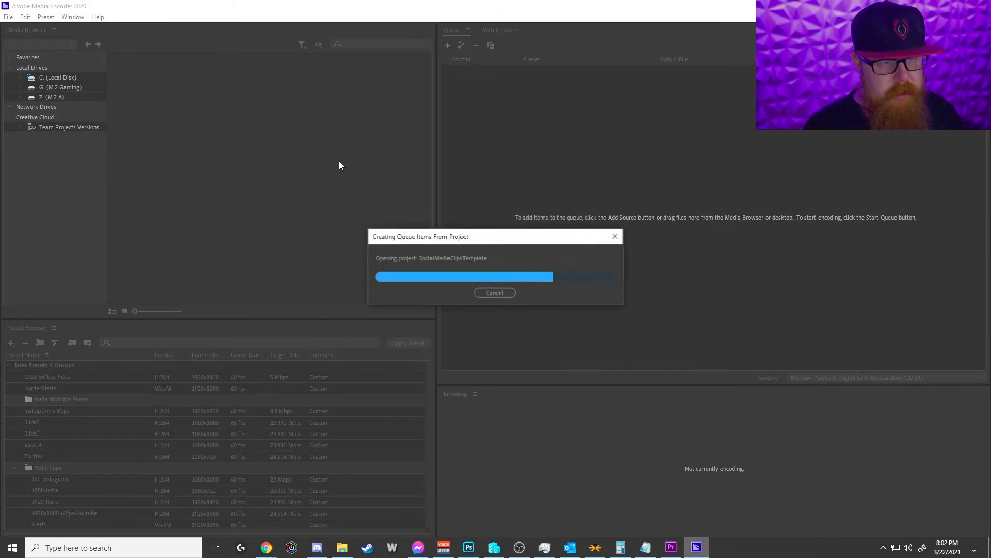
Step: Import the render sequences InstagramRender (No Twitch), StoryRender(Twitch) and Youtube/Facebook 1080-60fps into the queue
{"action": "scroll", "coordinate": [553, 281], "scroll_direction": "up", "scroll_amount": 5}
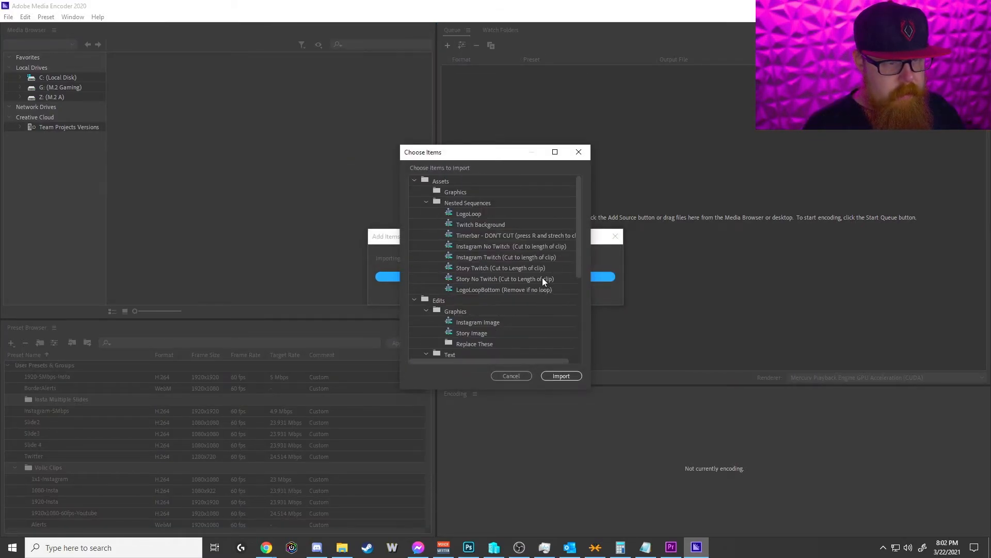
{"action": "left_click", "coordinate": [414, 180]}
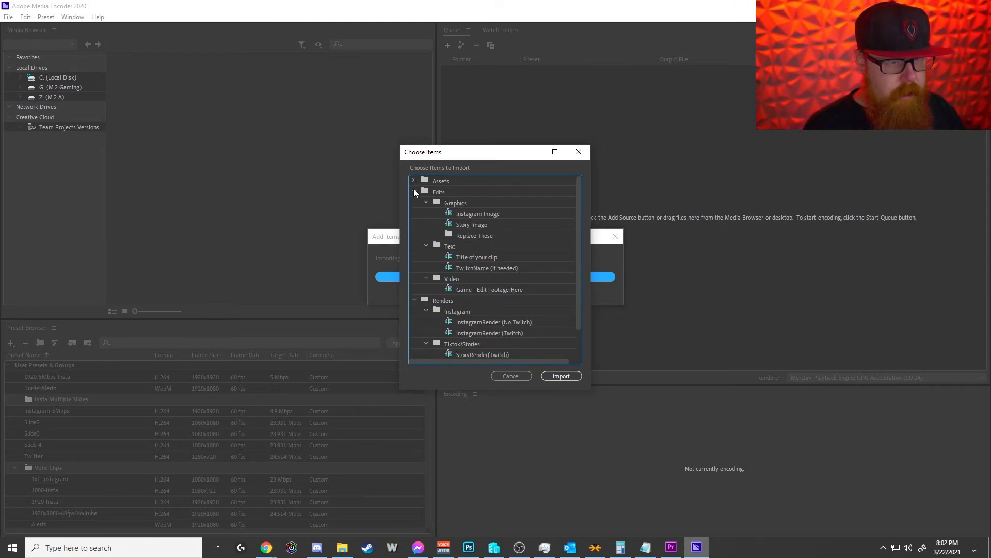
{"action": "left_click", "coordinate": [414, 188]}
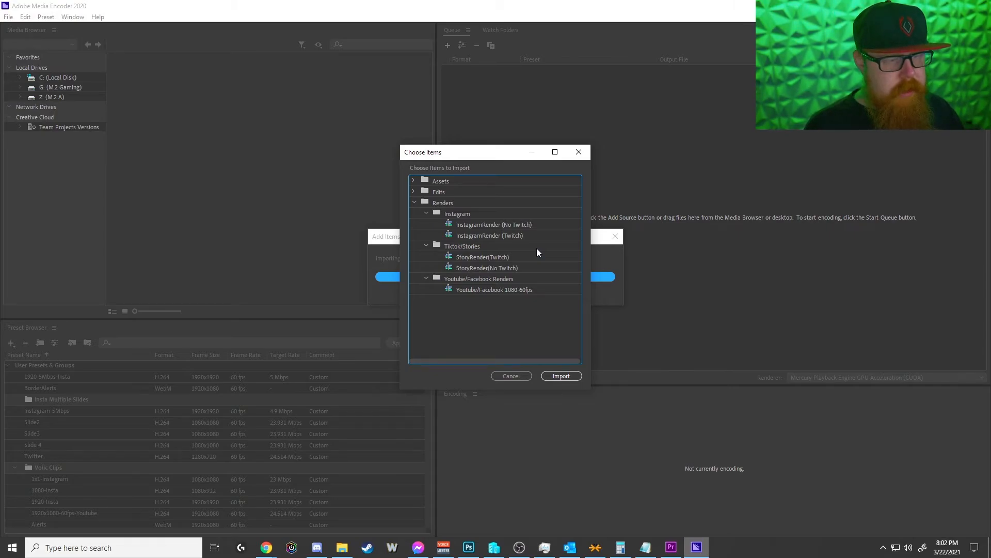
{"action": "left_click", "coordinate": [491, 226]}
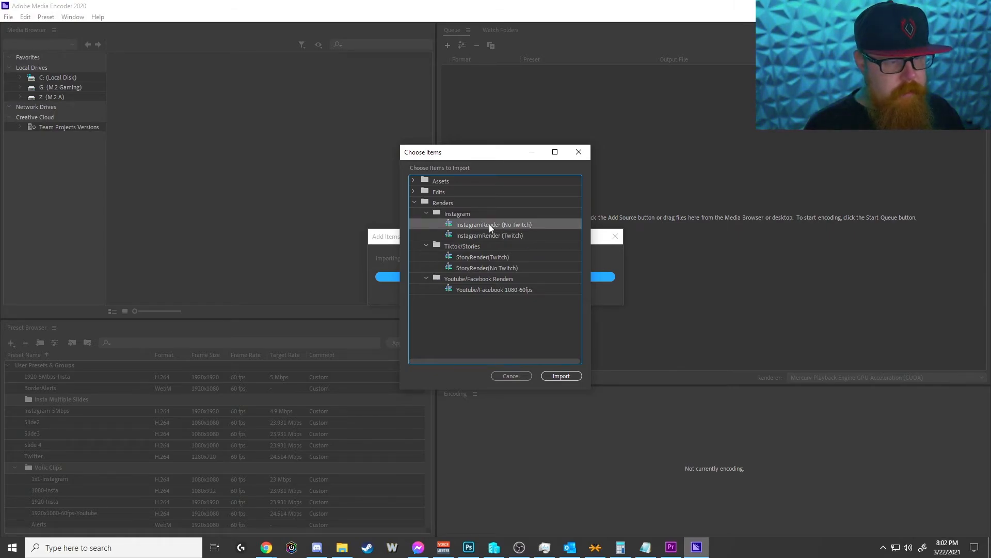
{"action": "left_click", "coordinate": [492, 258], "text": "ctrl"}
{"action": "left_click", "coordinate": [479, 292], "text": "ctrl"}
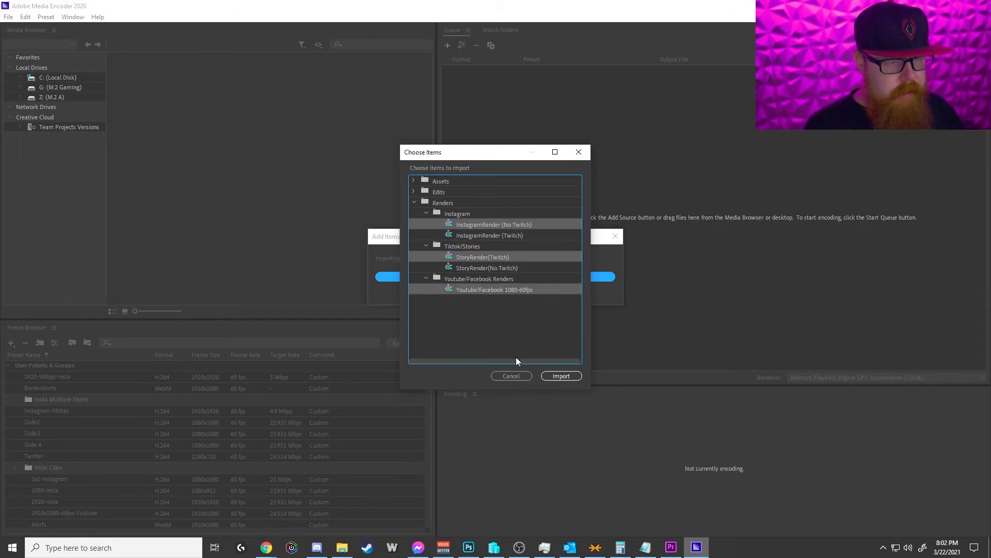
{"action": "left_click", "coordinate": [561, 376]}
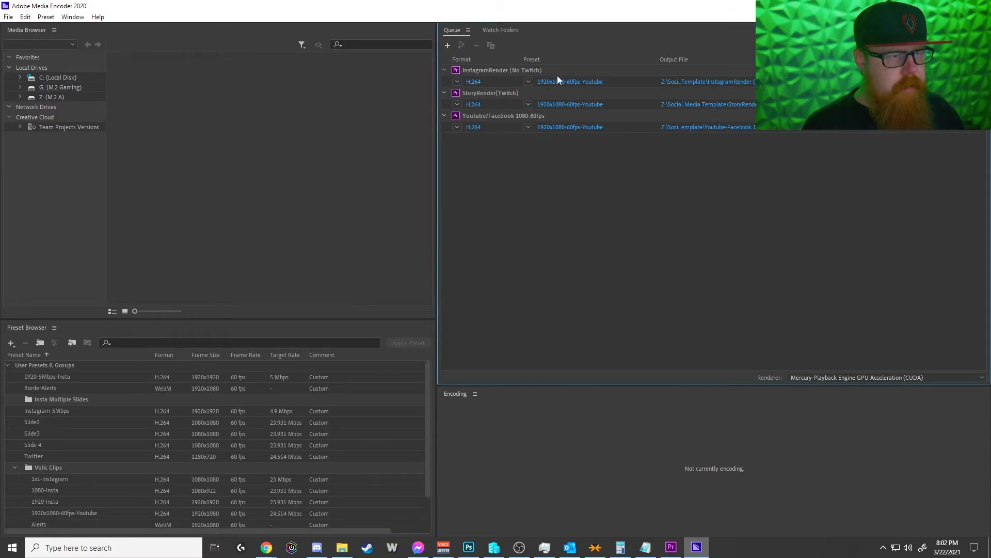
Step: Open the export settings of InstagramRender (No Twitch) and apply the Instagram-5Mbps preset
{"action": "left_click", "coordinate": [585, 88]}
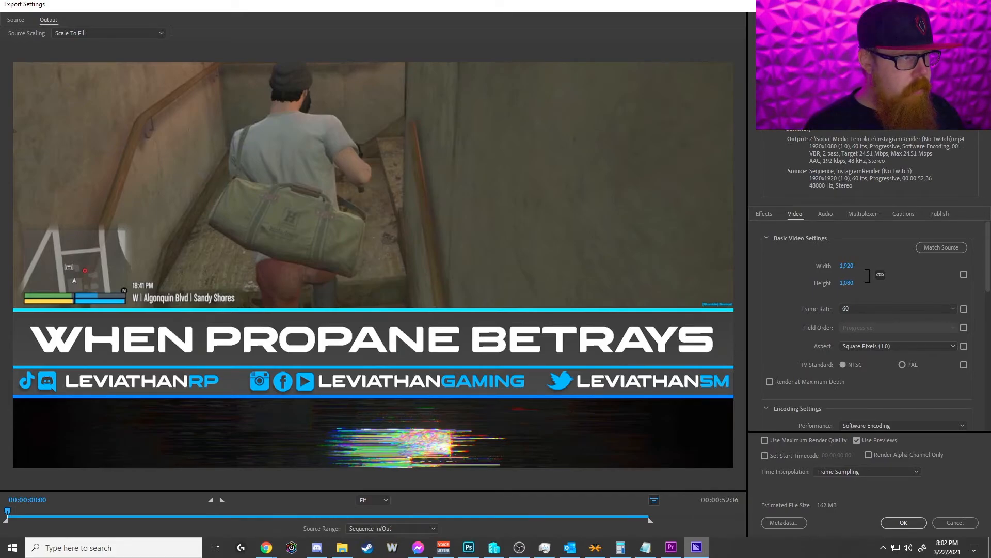
{"action": "left_click", "coordinate": [952, 64]}
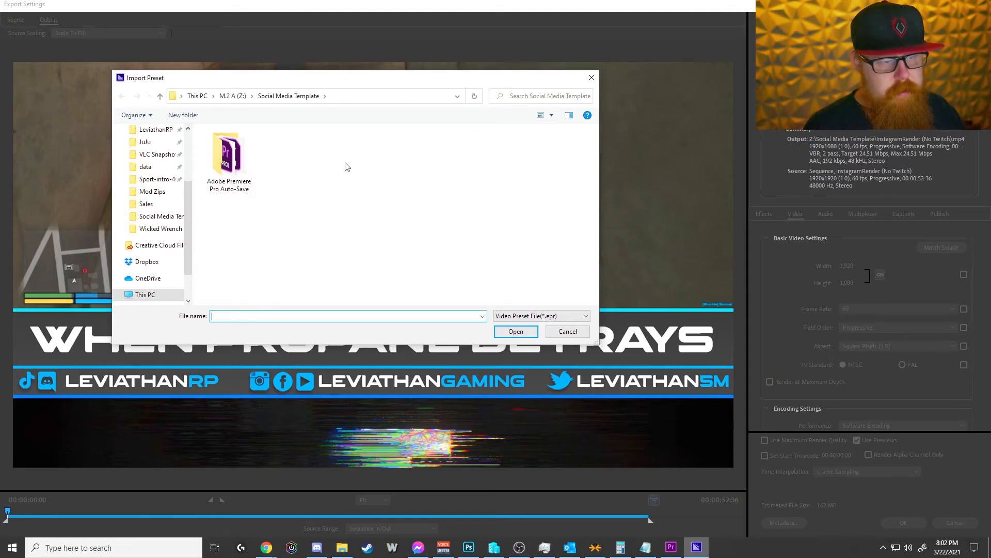
{"action": "left_click", "coordinate": [567, 331]}
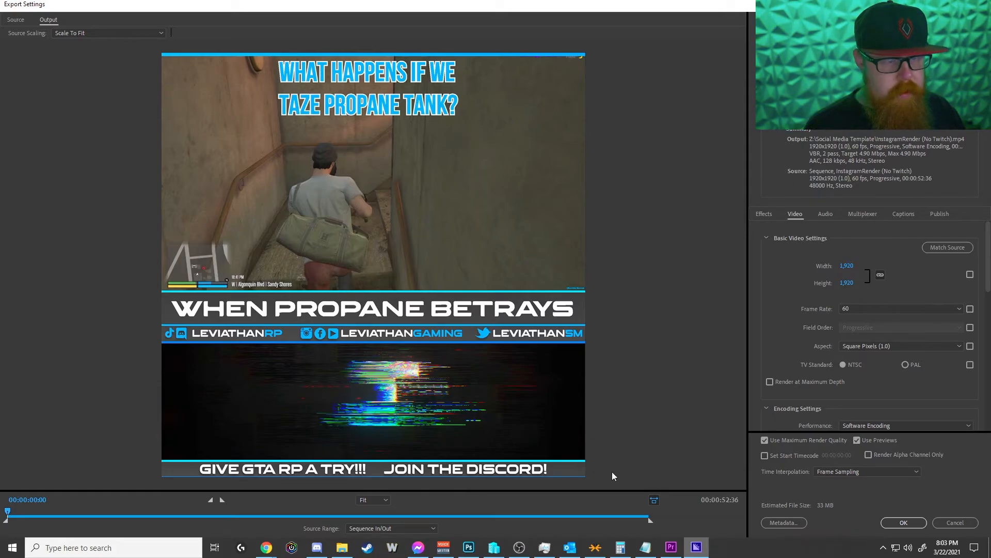
Step: Set the Instagram export's out point at 00:00:43:33, review its encoding settings, and accept the export settings
{"action": "left_click_drag", "start_coordinate": [634, 512], "coordinate": [539, 513]}
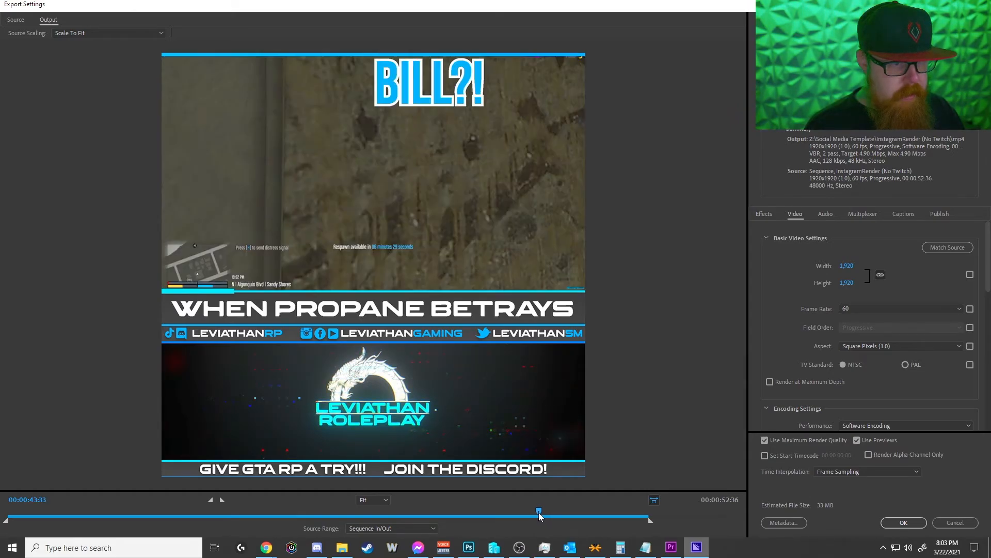
{"action": "left_click", "coordinate": [223, 500]}
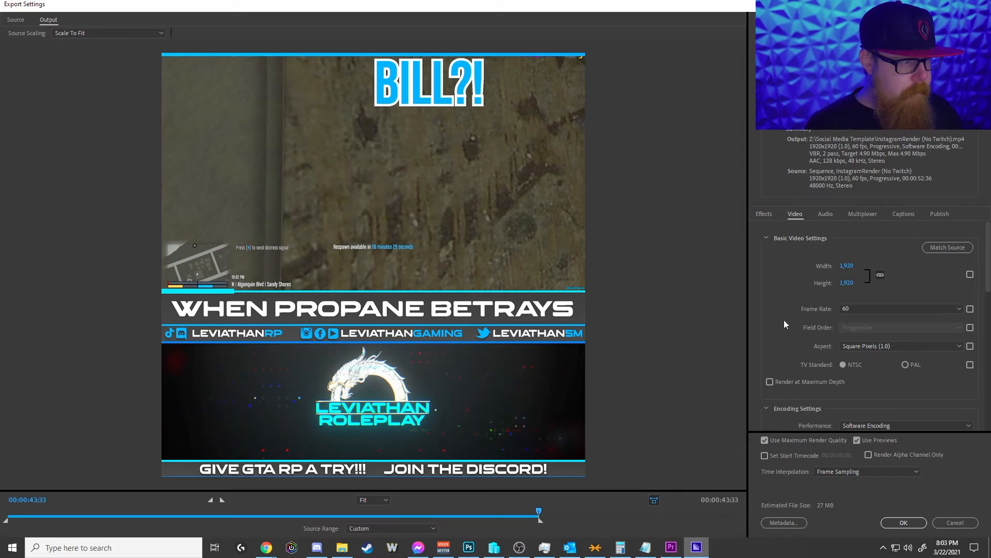
{"action": "scroll", "coordinate": [788, 307], "scroll_direction": "down", "scroll_amount": 4}
{"action": "scroll", "coordinate": [788, 303], "scroll_direction": "up", "scroll_amount": 2}
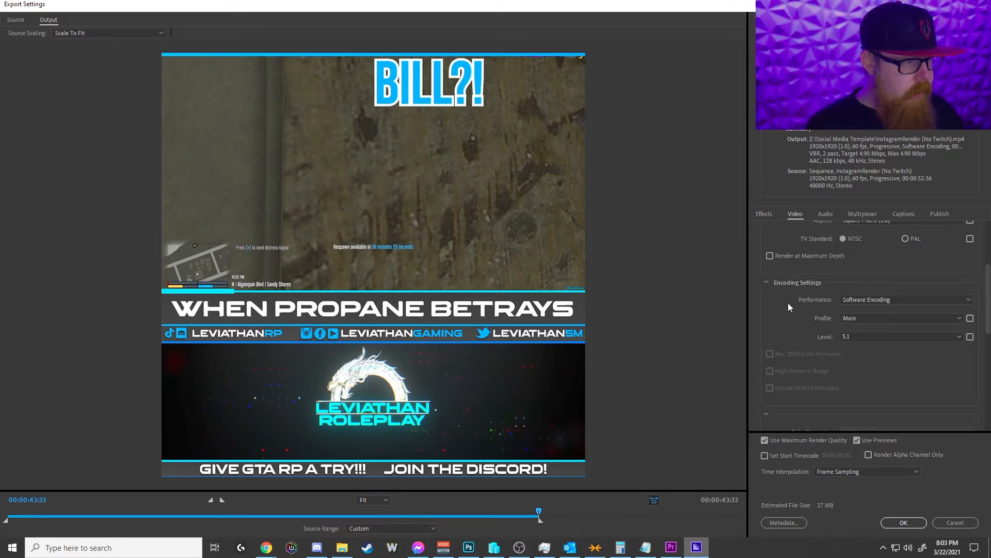
{"action": "left_click", "coordinate": [871, 300]}
{"action": "left_click", "coordinate": [774, 323]}
{"action": "scroll", "coordinate": [786, 315], "scroll_direction": "down", "scroll_amount": 5}
{"action": "scroll", "coordinate": [790, 351], "scroll_direction": "up", "scroll_amount": 8}
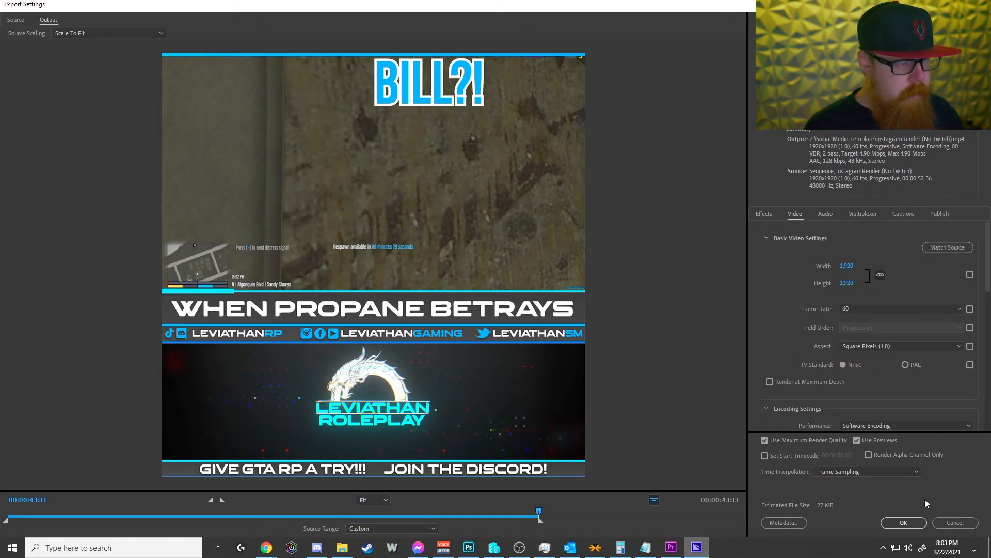
{"action": "left_click", "coordinate": [899, 522]}
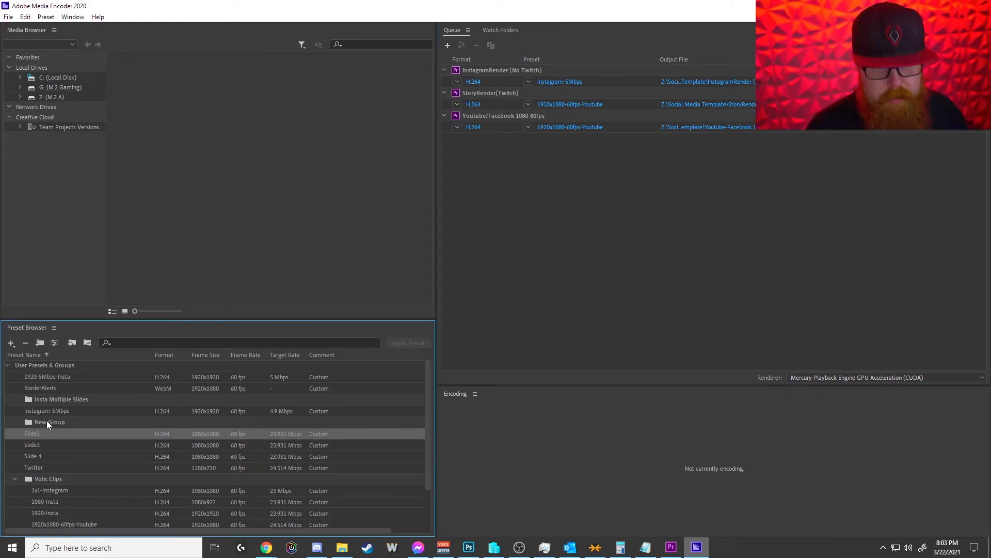
{"action": "left_click", "coordinate": [47, 420]}
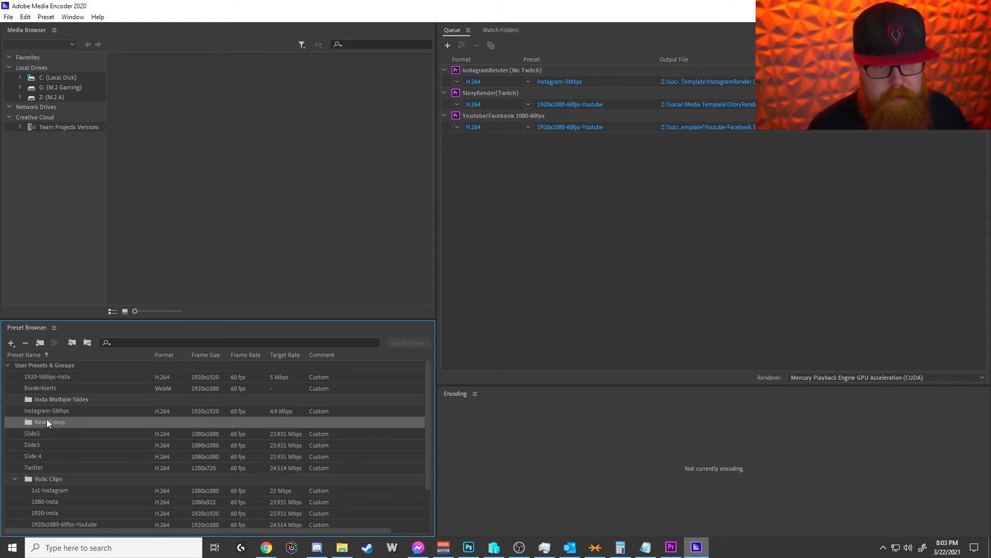
{"action": "key", "text": "Delete"}
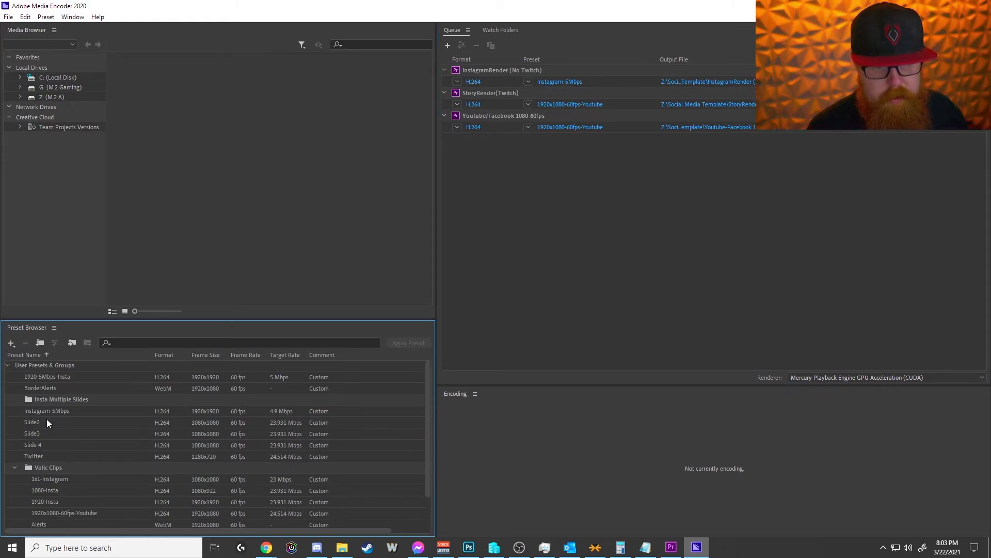
{"action": "left_click", "coordinate": [73, 342]}
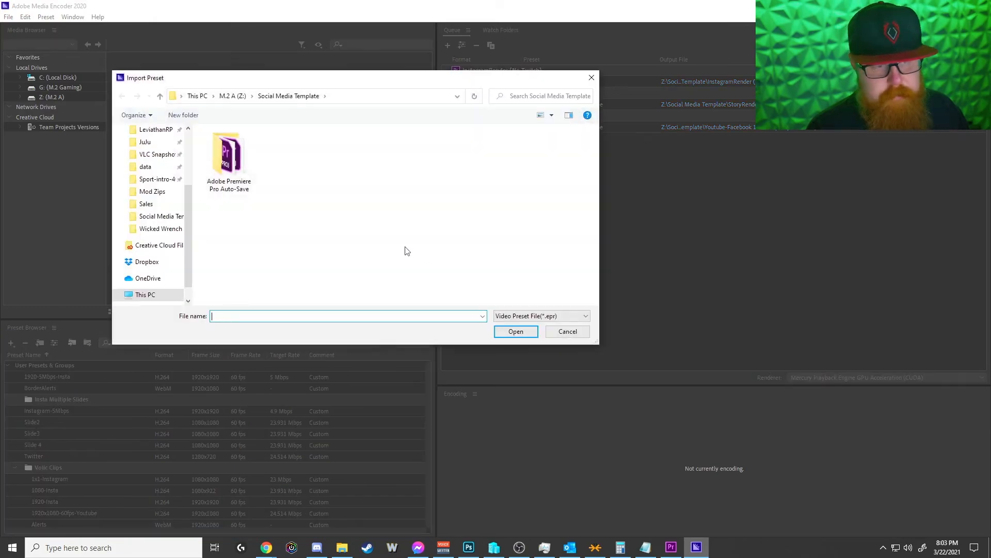
{"action": "left_click", "coordinate": [566, 332]}
Step: Apply the Story preset from the Volic Clips group to the queued StoryRender(Twitch) output
{"action": "scroll", "coordinate": [99, 452], "scroll_direction": "down", "scroll_amount": 1}
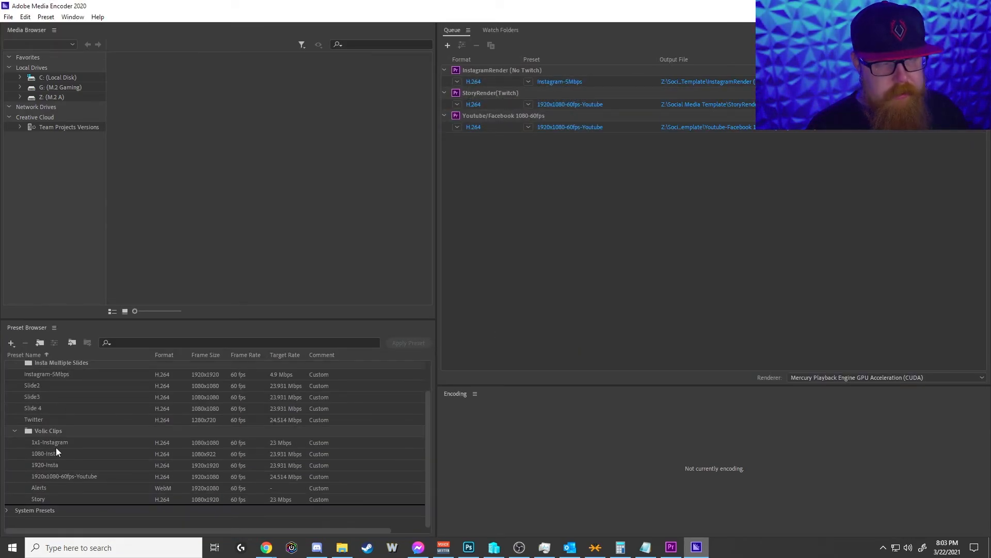
{"action": "mouse_move", "coordinate": [56, 449]}
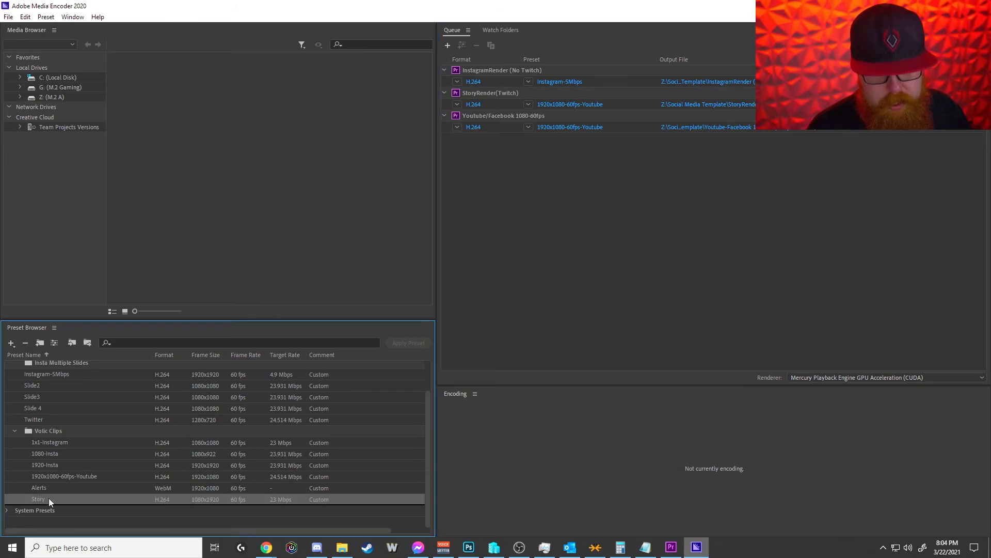
{"action": "left_click_drag", "start_coordinate": [79, 499], "coordinate": [569, 106]}
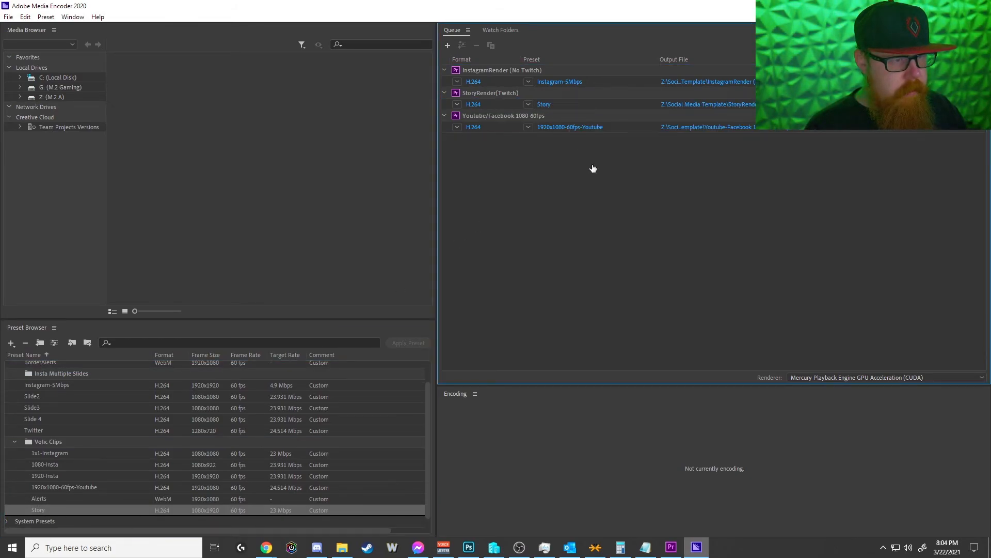
Step: Set the out point of the StoryRender(Twitch) export at 00:00:52:52 and accept its export settings
{"action": "left_click", "coordinate": [547, 106]}
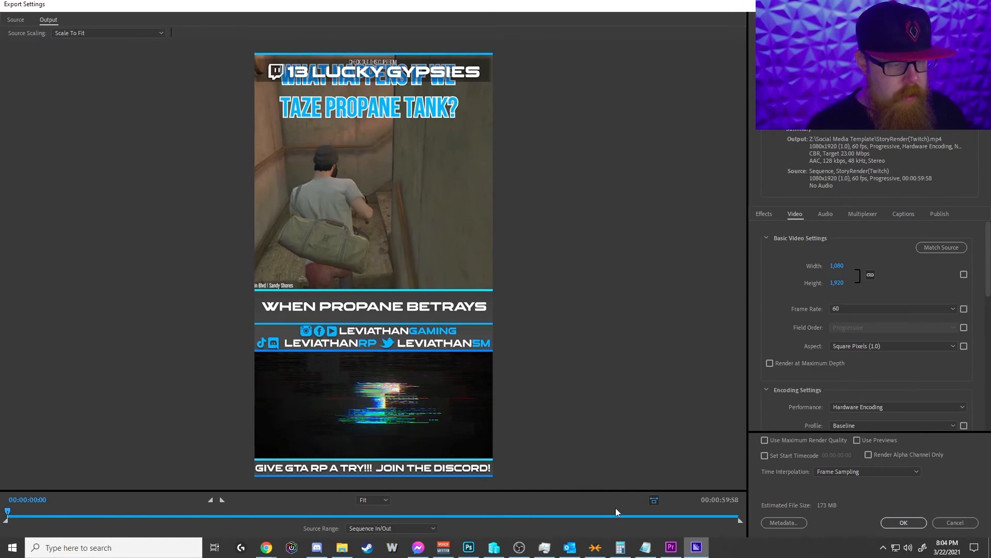
{"action": "left_click", "coordinate": [738, 517]}
{"action": "left_click_drag", "start_coordinate": [742, 515], "coordinate": [651, 513]}
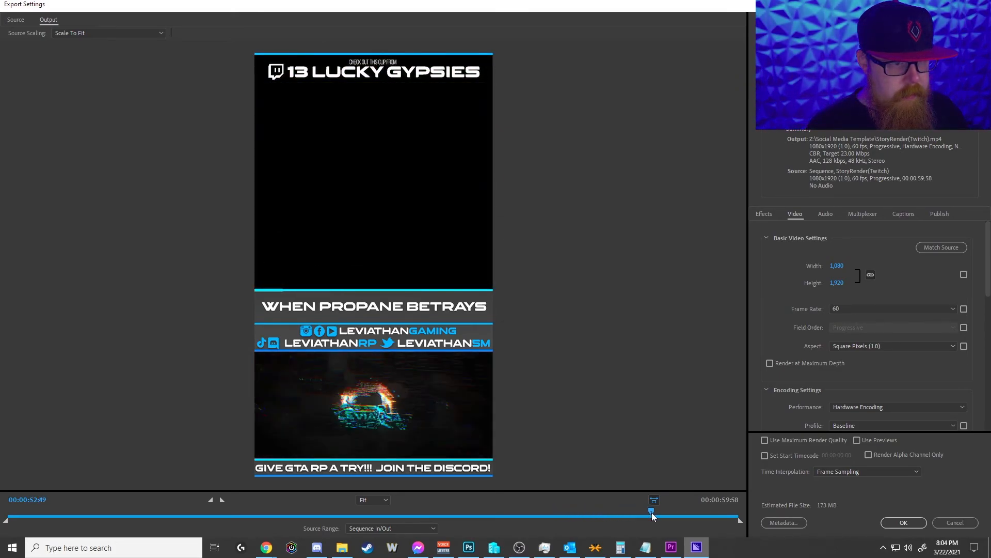
{"action": "left_click", "coordinate": [222, 500]}
{"action": "left_click", "coordinate": [910, 519]}
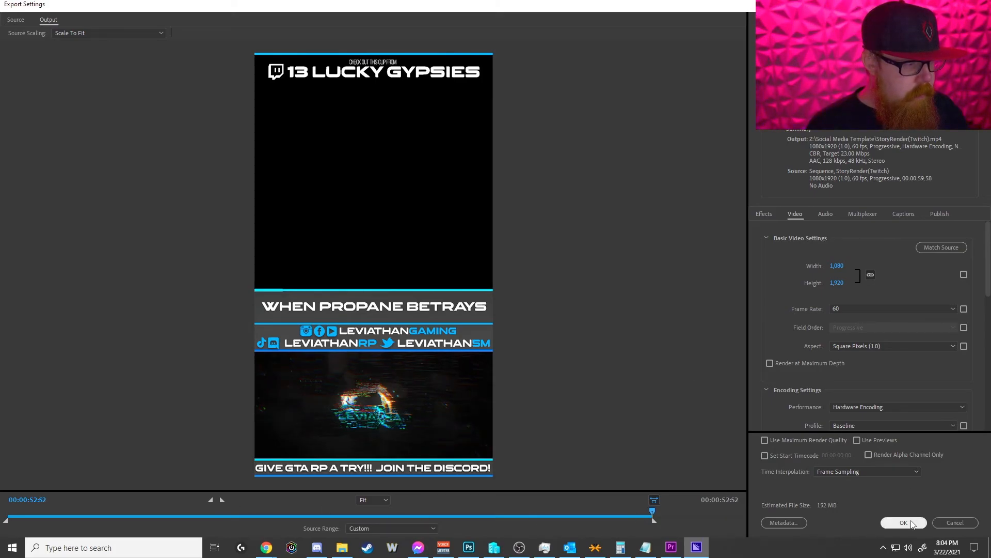